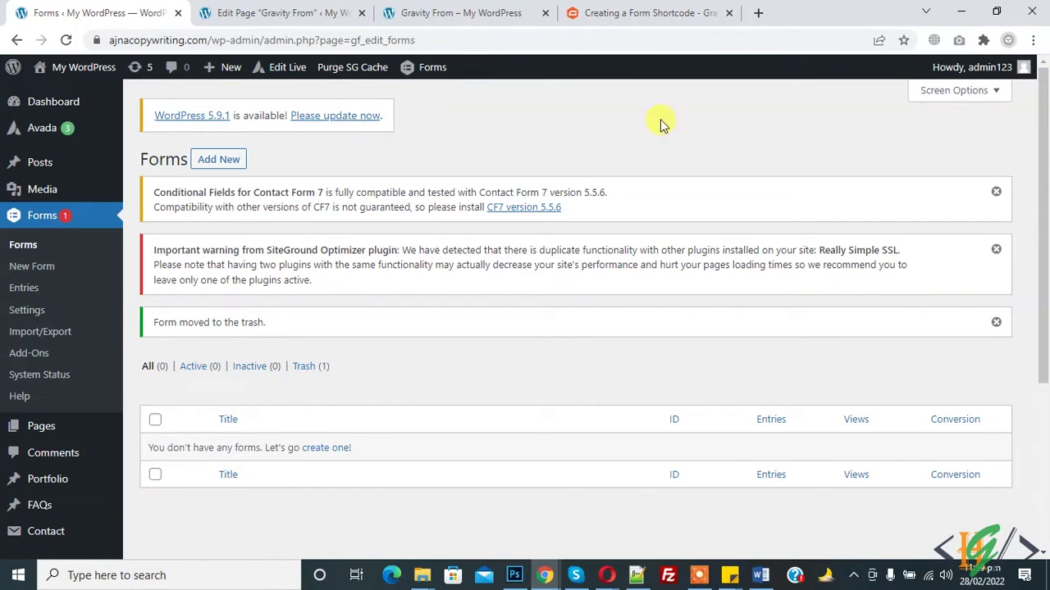
Step: Create a new Gravity Forms form titled 'Multi Step Form' with the description '3 step form'
left_click_drag(1045, 120, 1047, 123)
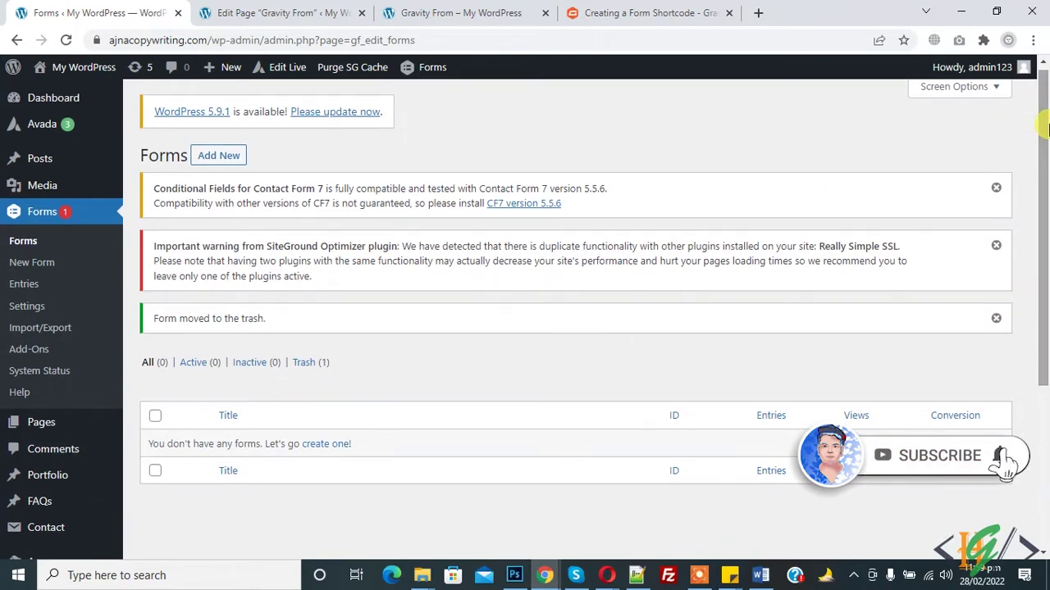
left_click_drag(1046, 129, 1047, 127)
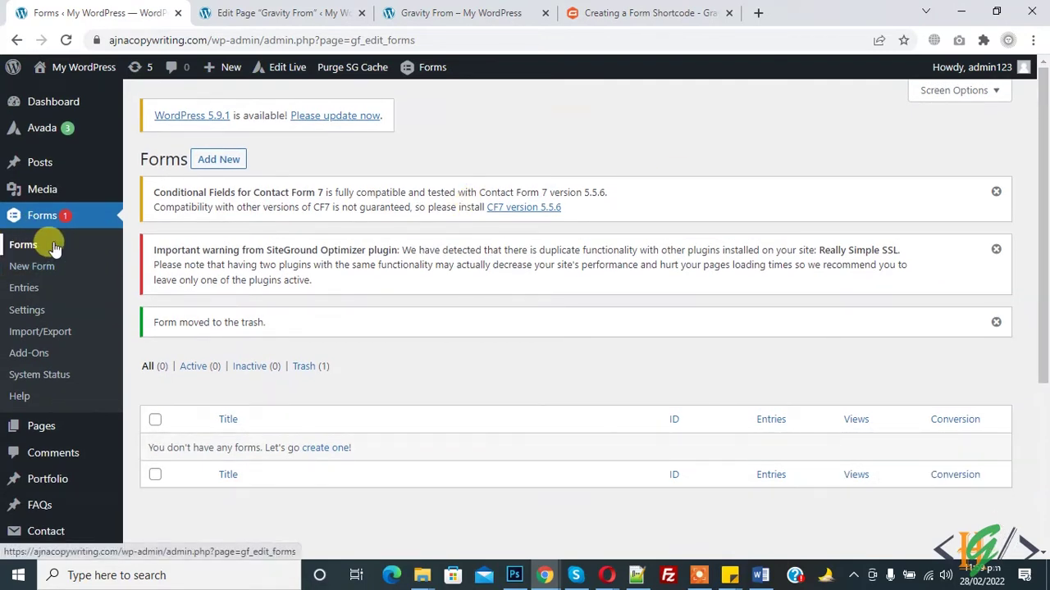
left_click(228, 159)
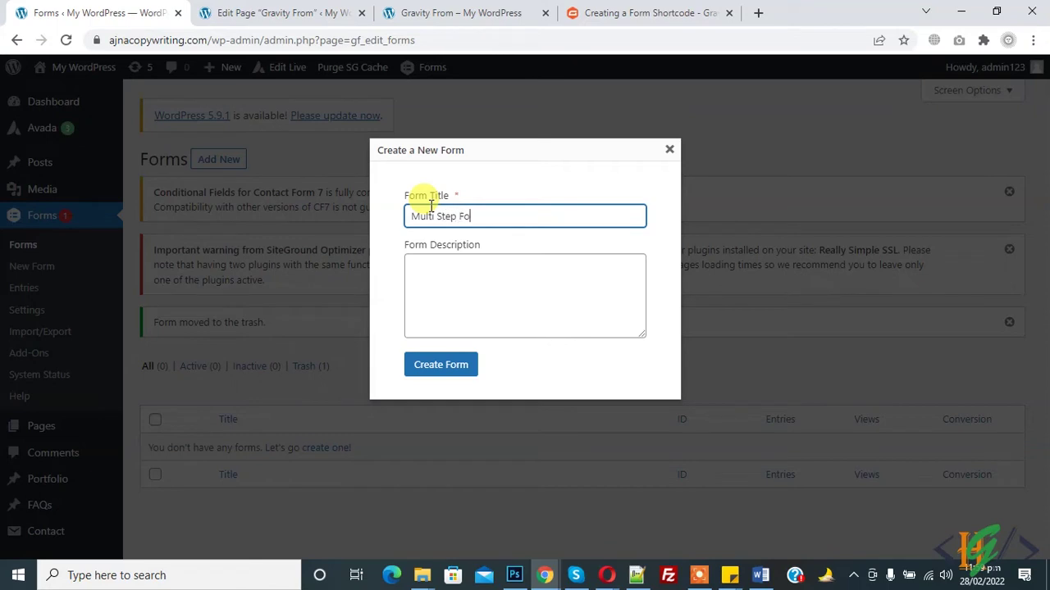
left_click(466, 288)
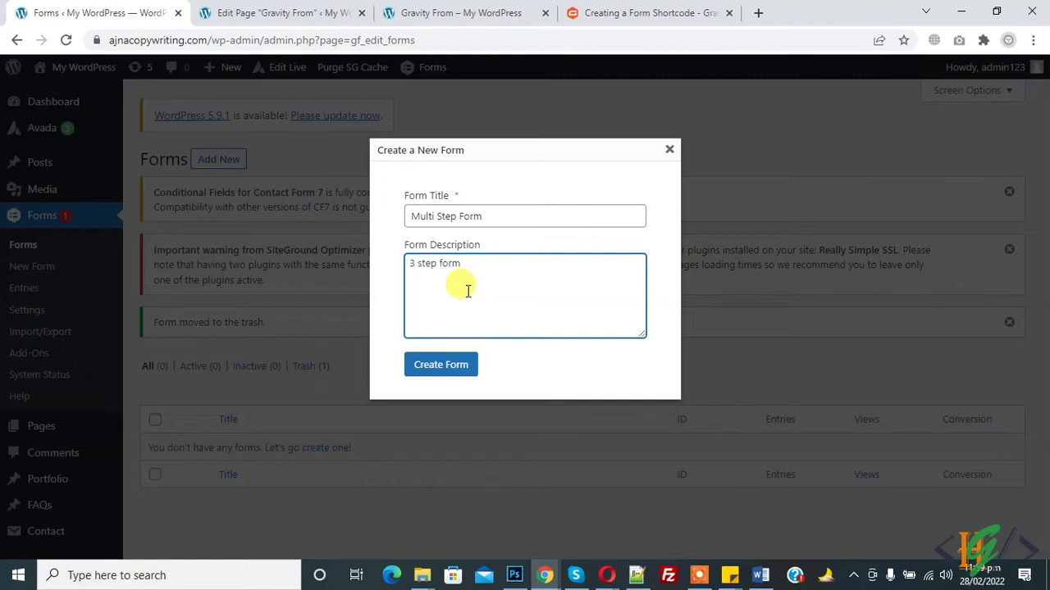
left_click(460, 364)
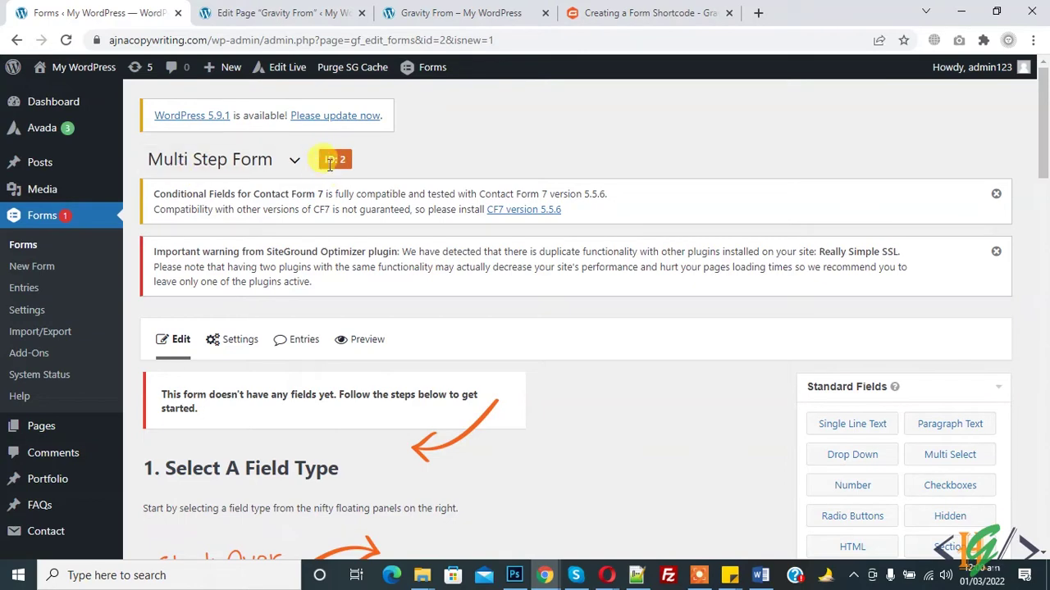
left_click(275, 12)
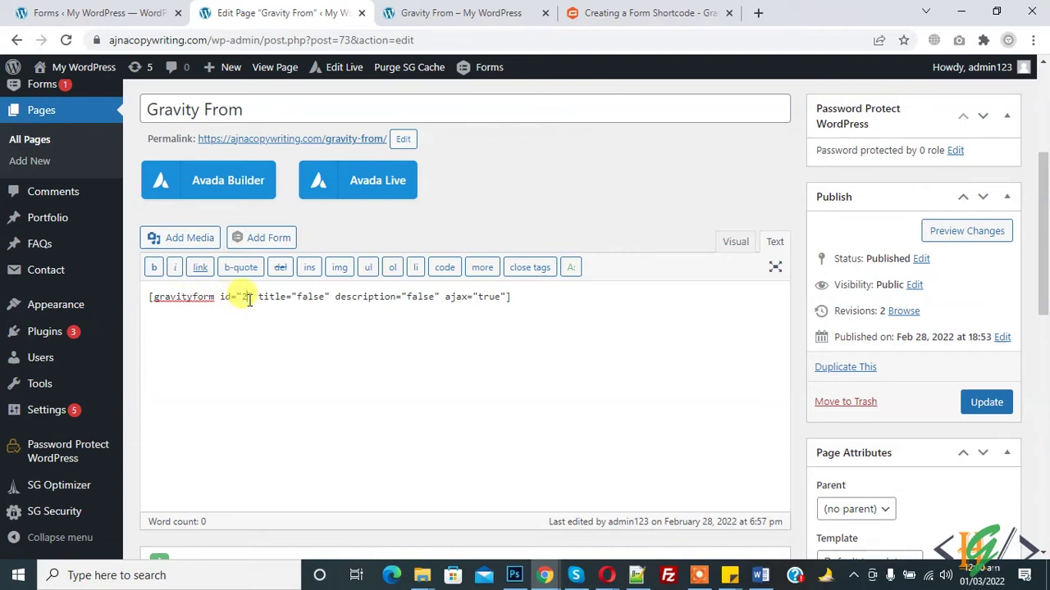
Step: Change the page's form shortcode id to 2 and update the Gravity From page
triple_click(248, 299)
left_click(246, 300)
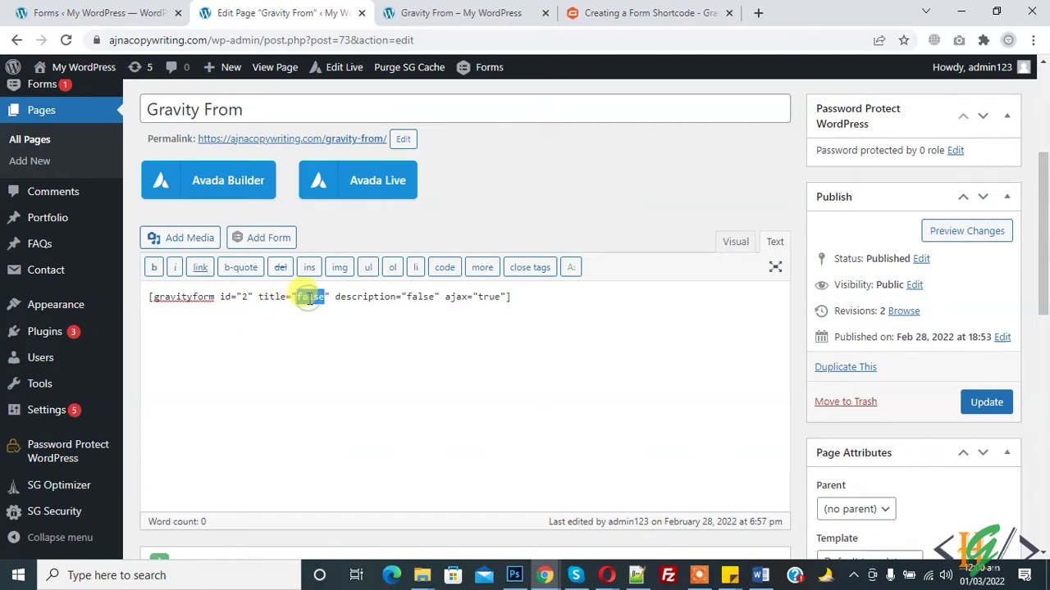
type("true")
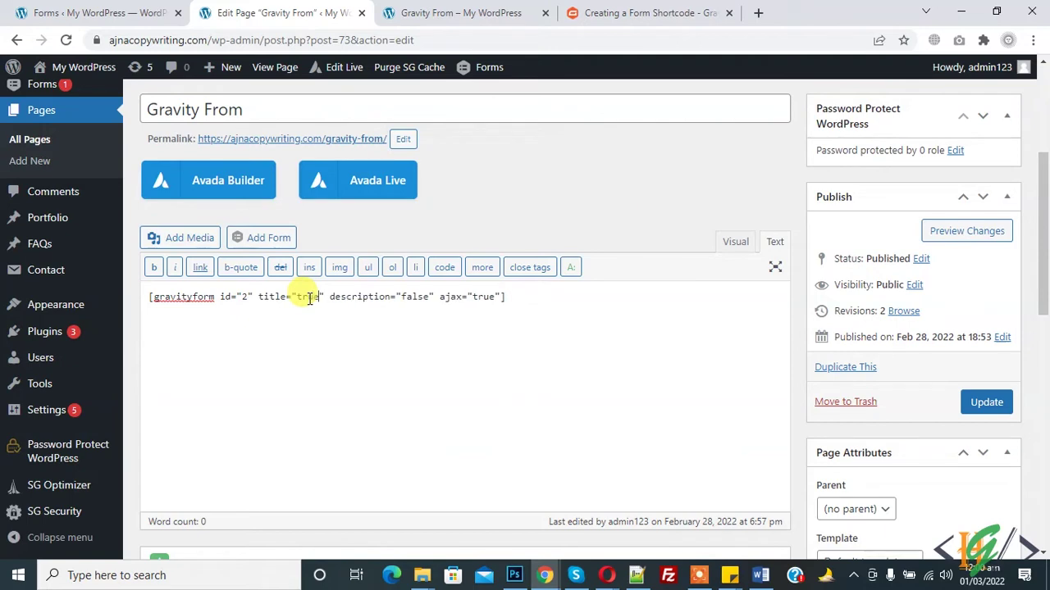
type("false")
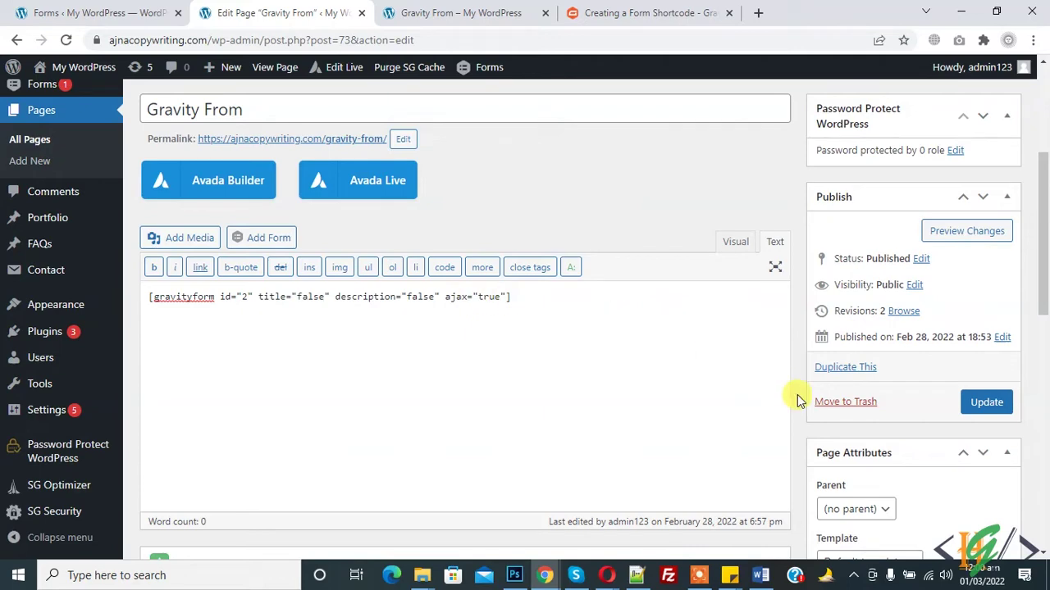
left_click(985, 400)
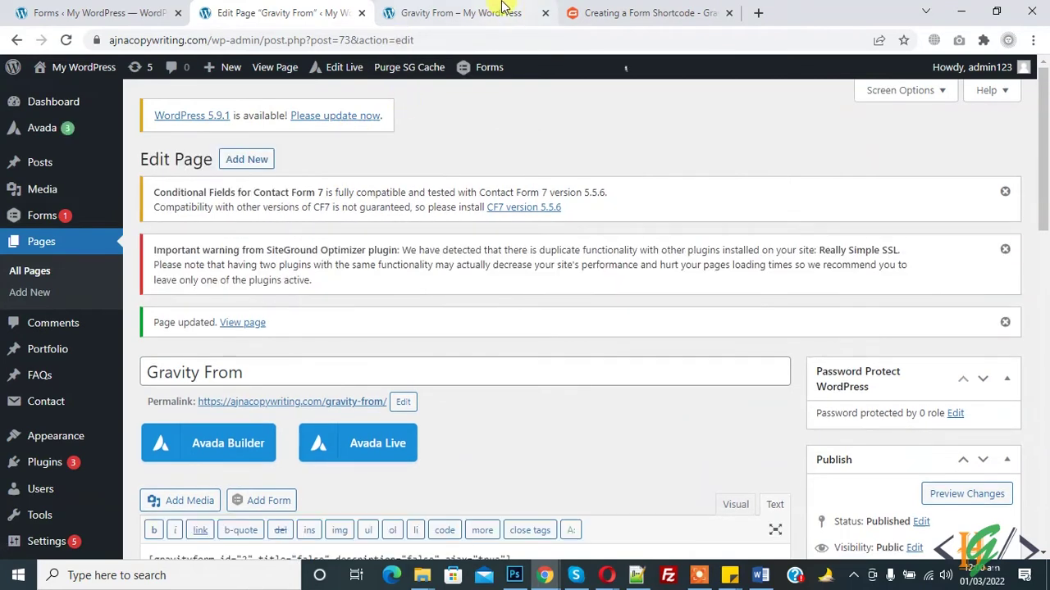
Step: Close the old live tab and open the page's permalink in a new tab
left_click(545, 12)
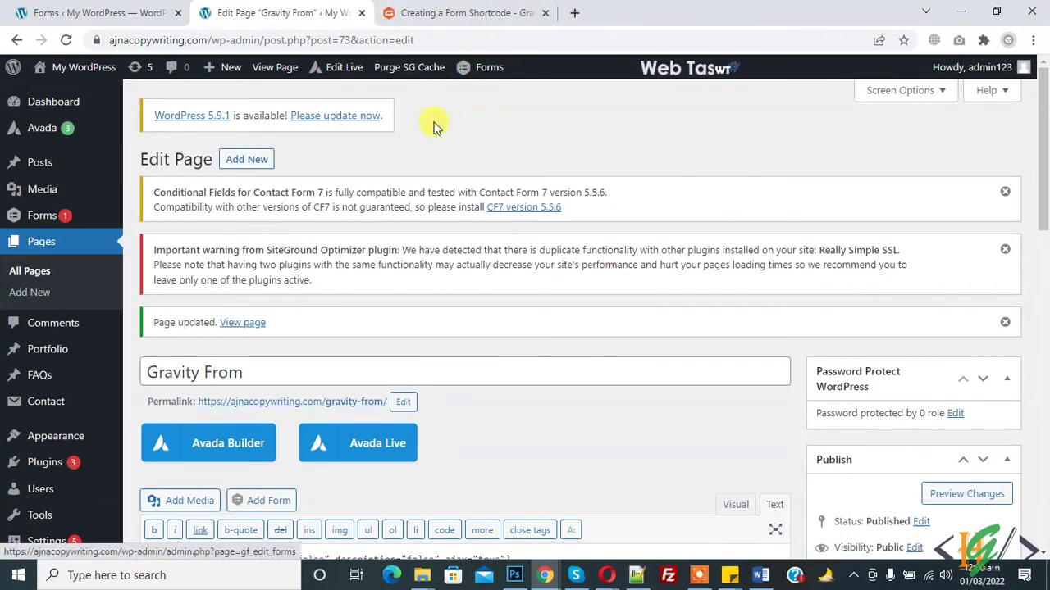
scroll(1042, 148, "down", 2)
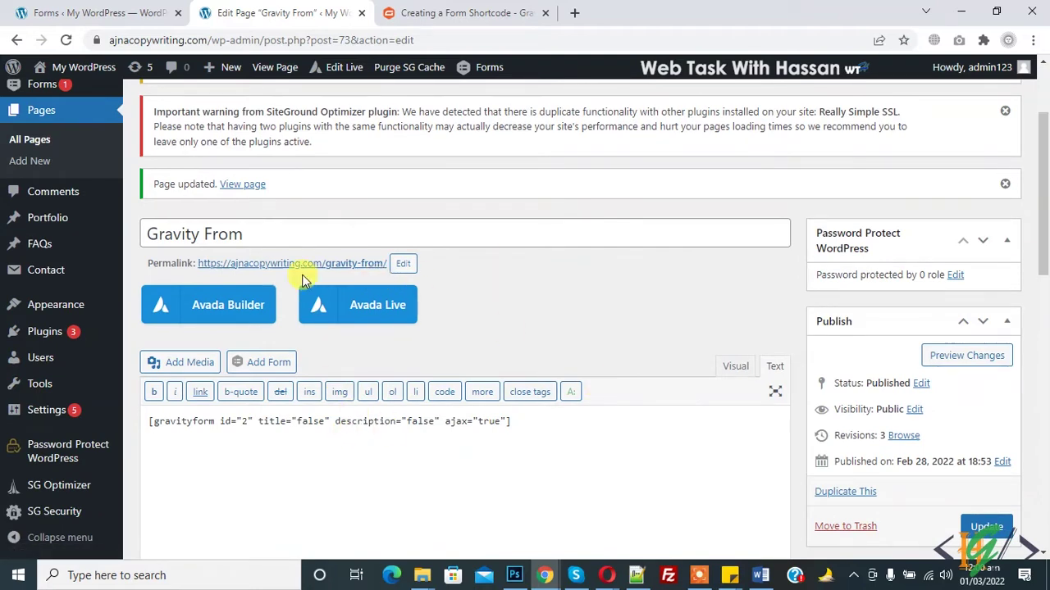
right_click(300, 269)
left_click(313, 273)
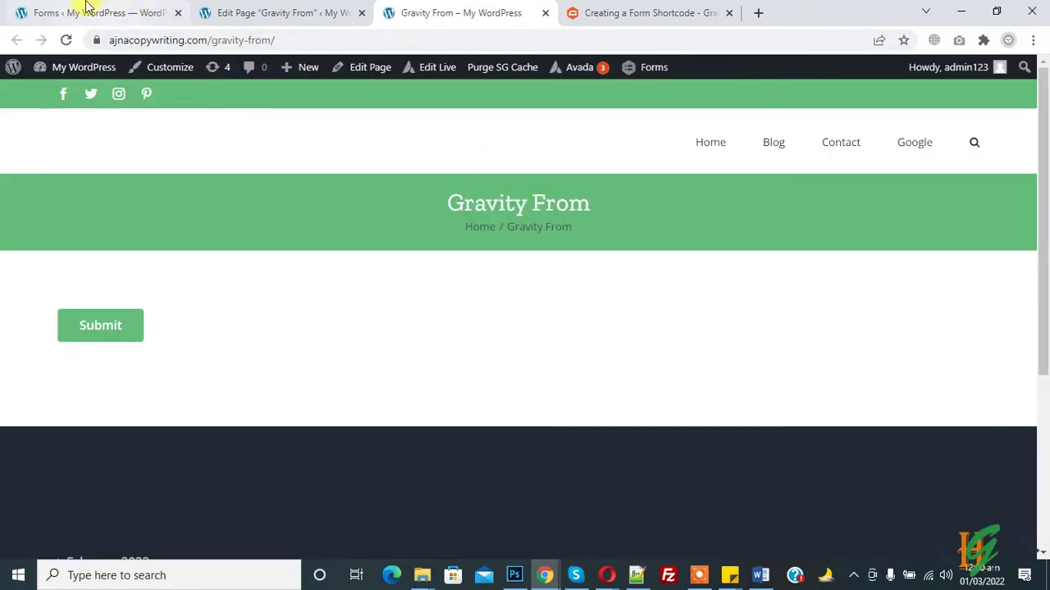
Step: Back in the form editor, expand the Post, Pricing and Standard panels, ending with Advanced Fields shown
left_click(86, 9)
left_click_drag(1046, 135, 1045, 187)
scroll(1046, 187, "up", 1)
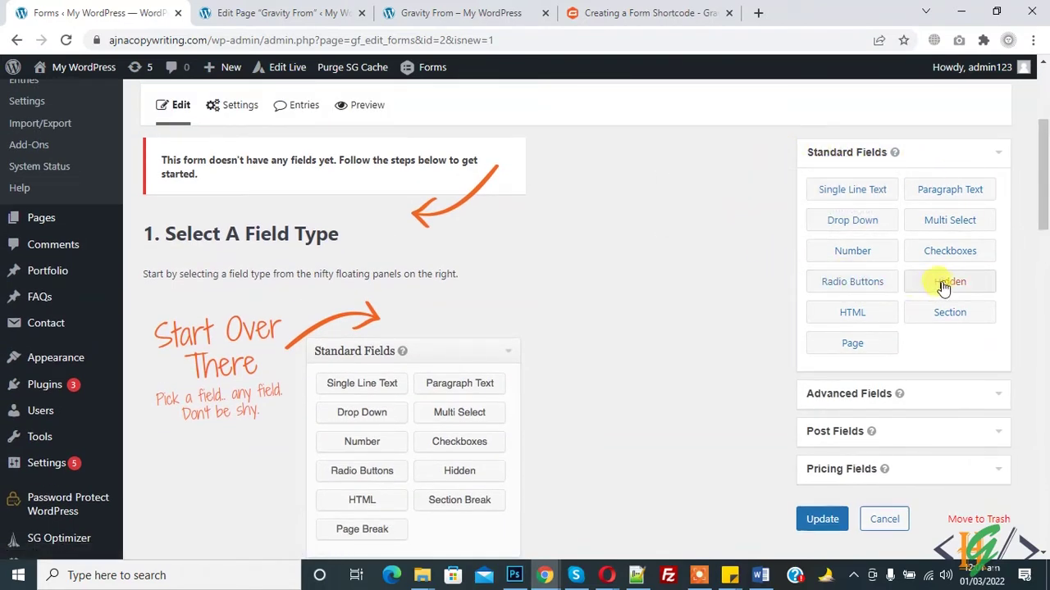
left_click(857, 393)
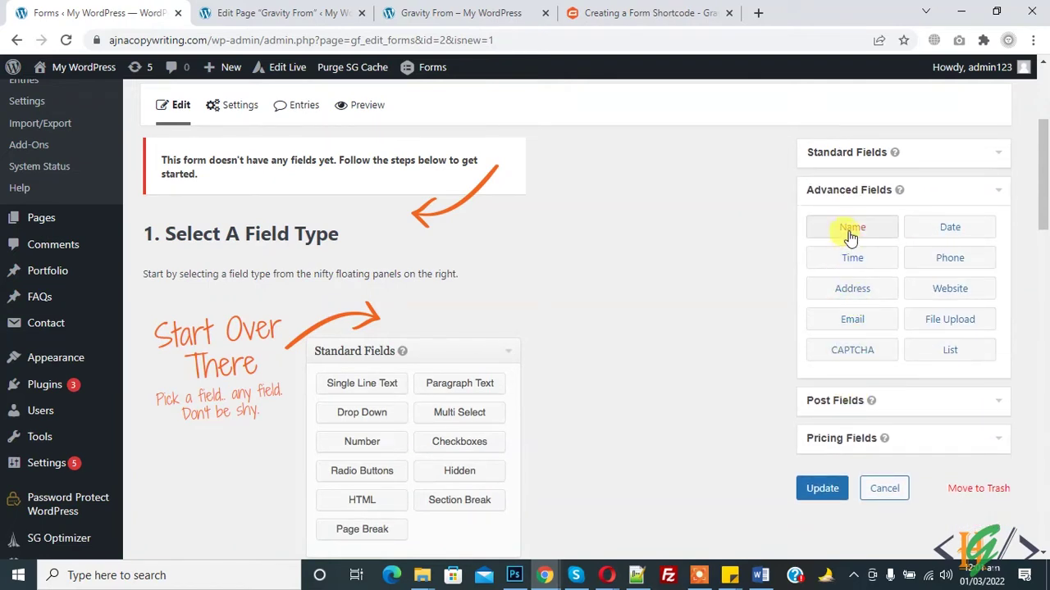
left_click(845, 403)
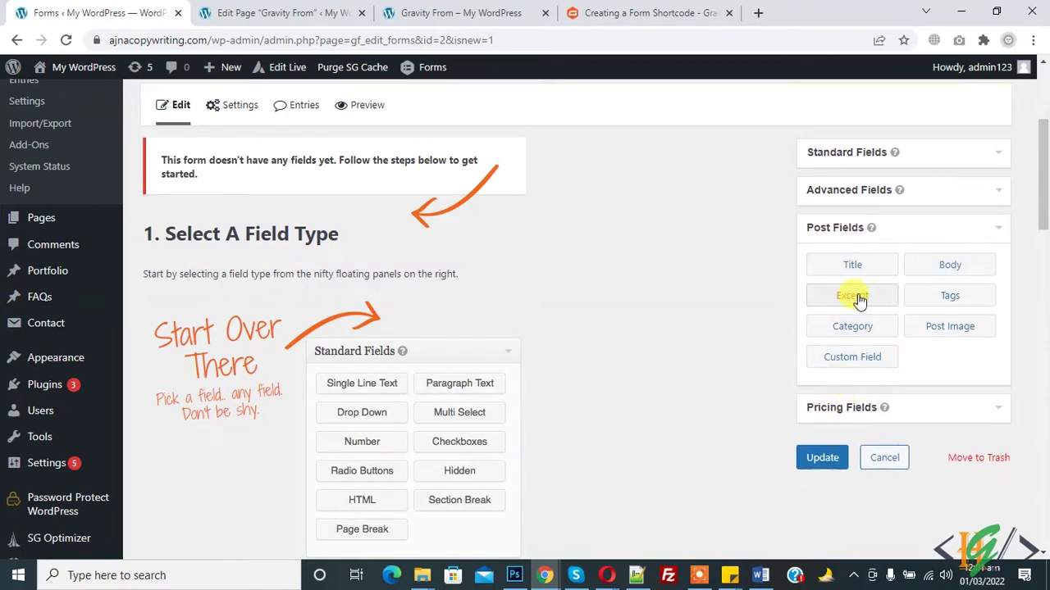
left_click(824, 407)
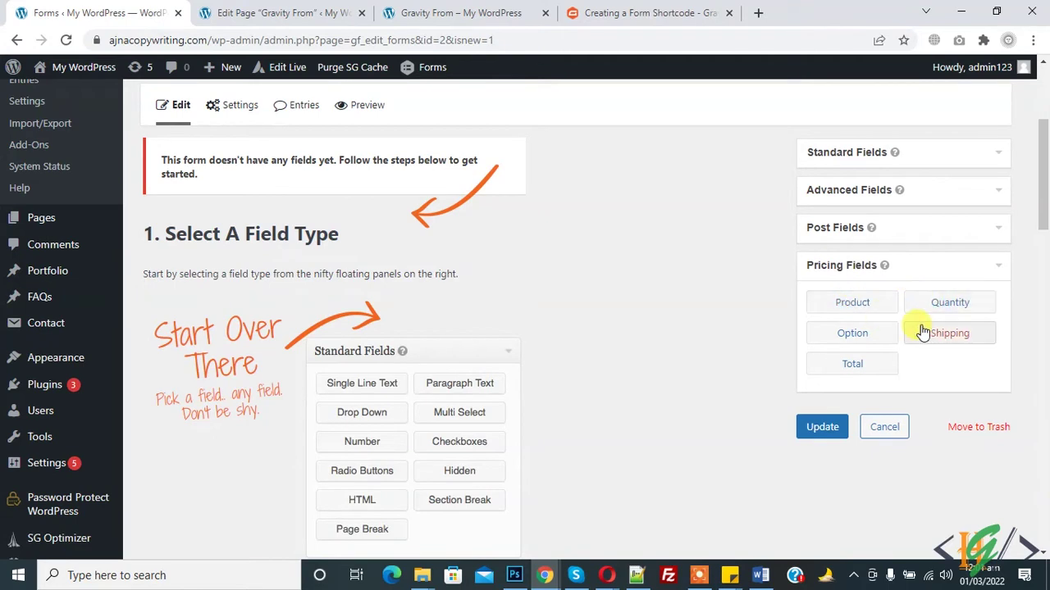
scroll(1043, 189, "up", 1)
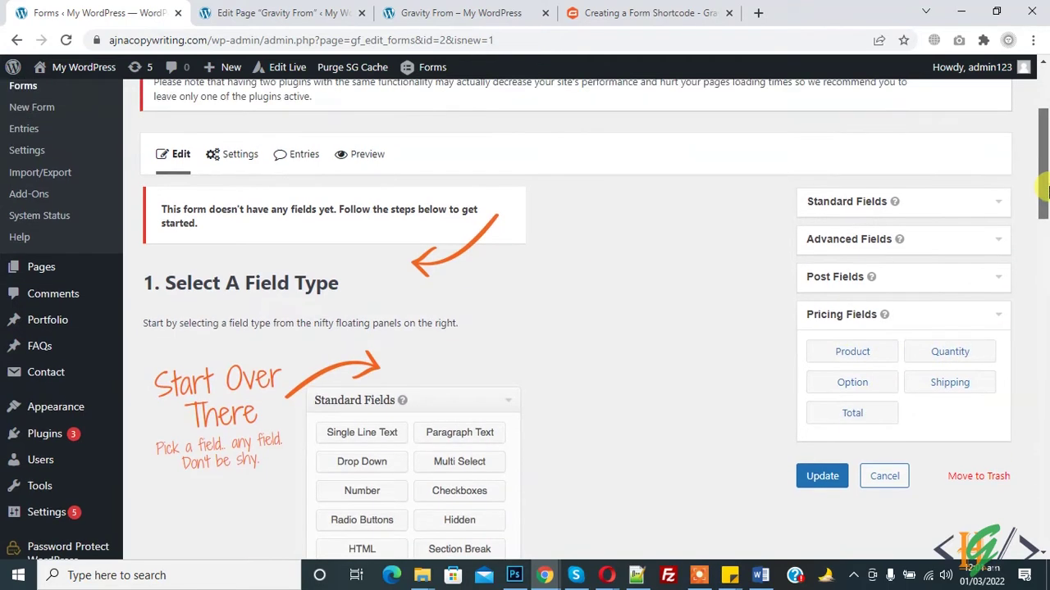
left_click(923, 201)
left_click(924, 202)
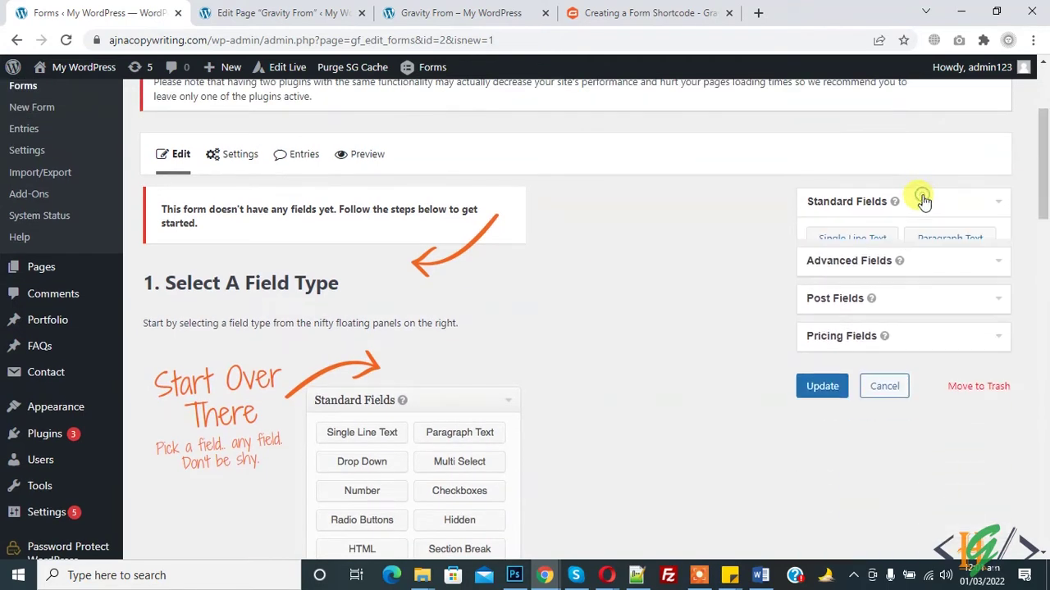
left_click(894, 240)
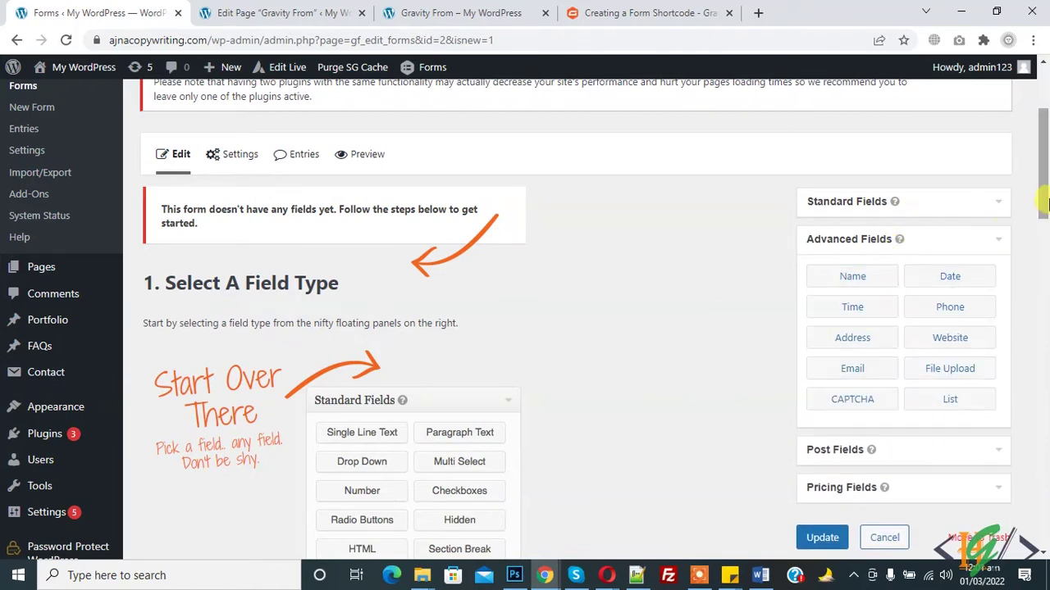
Step: Add a Name field to the form and mark it required
left_click_drag(840, 276, 272, 305)
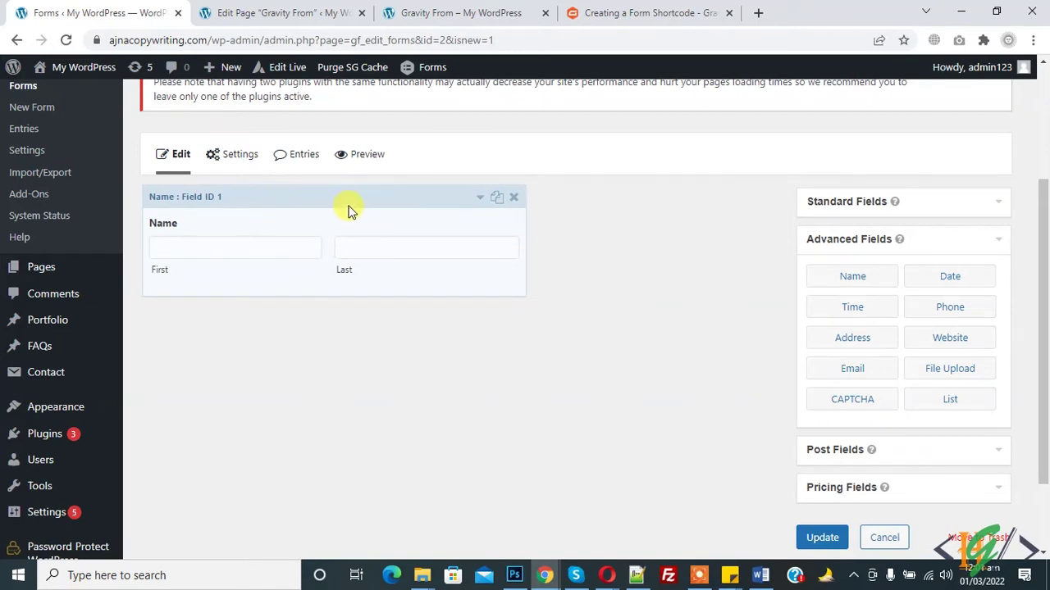
left_click(481, 200)
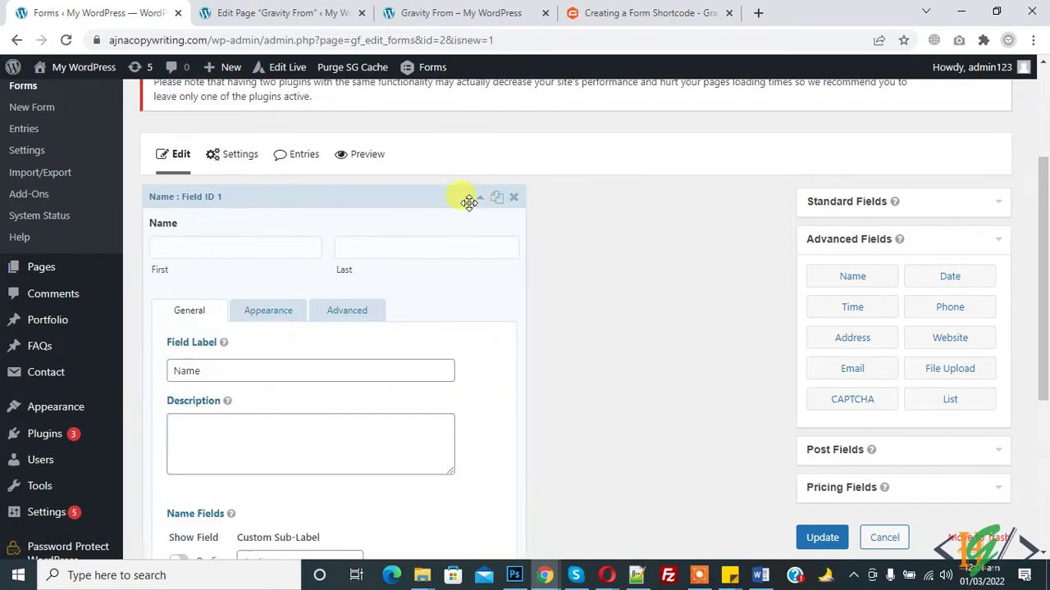
scroll(1025, 270, "down", 2)
scroll(1045, 300, "down", 1)
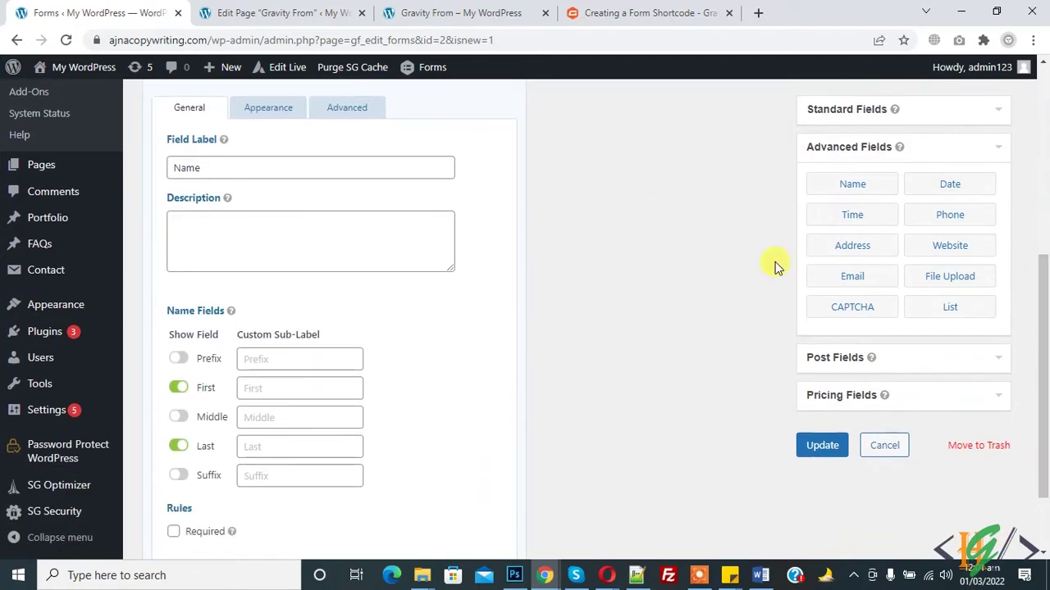
left_click(173, 533)
scroll(1045, 422, "down", 1)
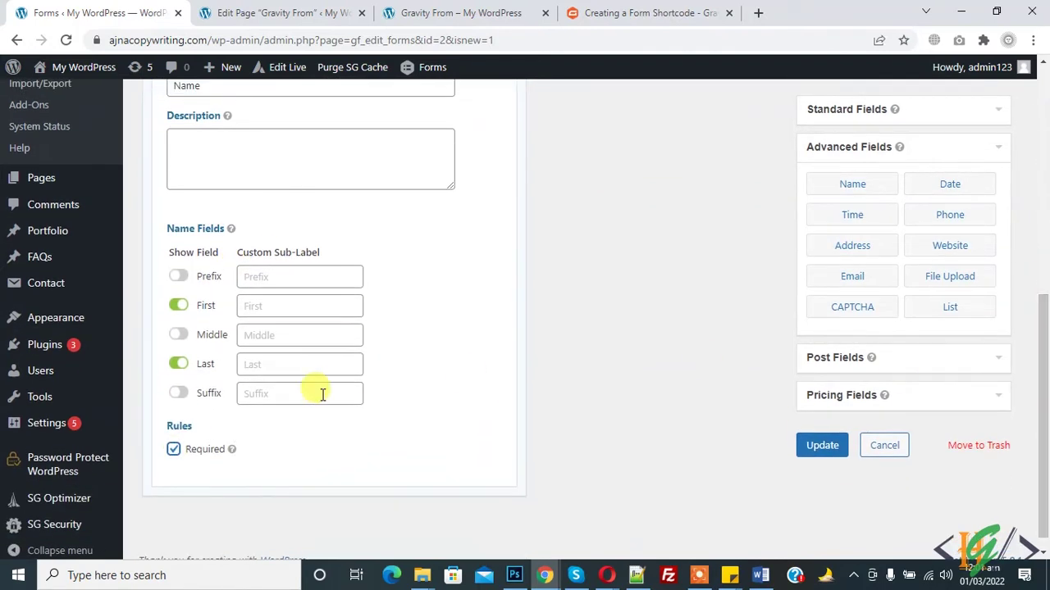
Step: Turn on the Middle name input alongside First and Last, leaving Prefix and Suffix off
left_click(256, 308)
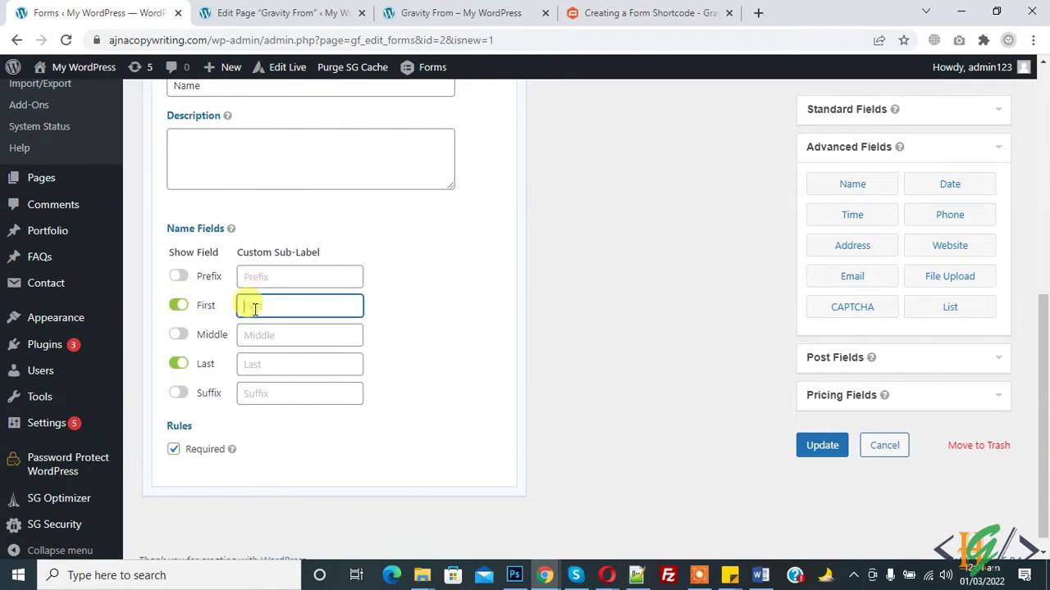
left_click(263, 365)
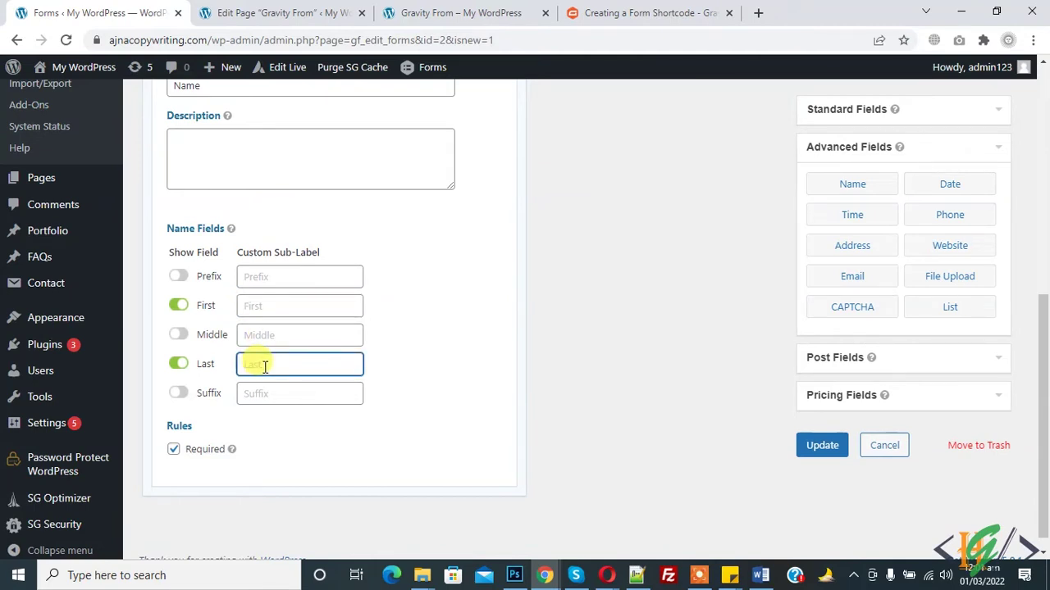
left_click_drag(1044, 384, 1047, 293)
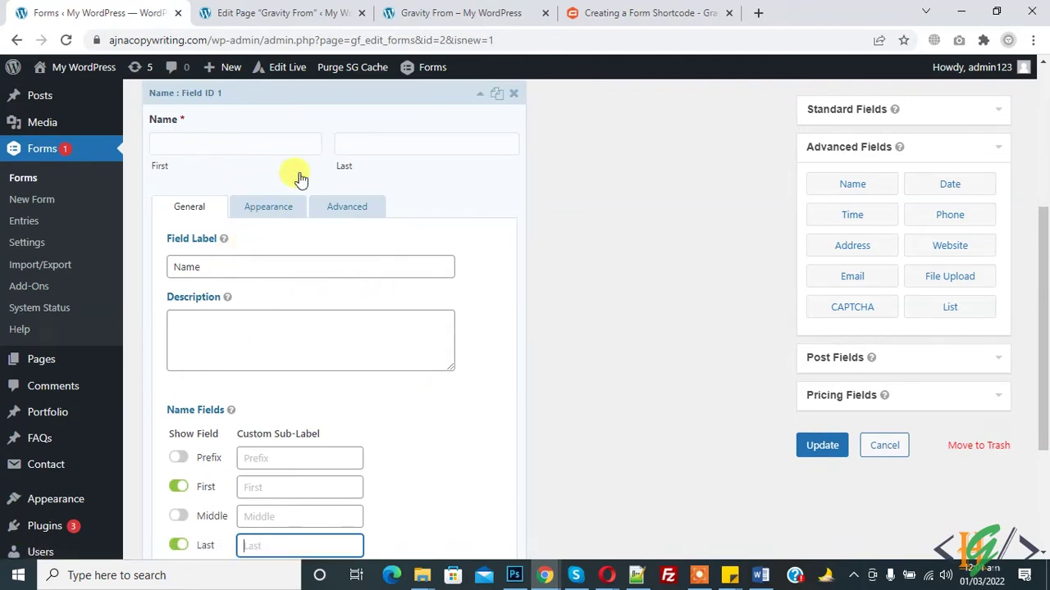
left_click_drag(1043, 320, 1043, 293)
left_click(179, 394)
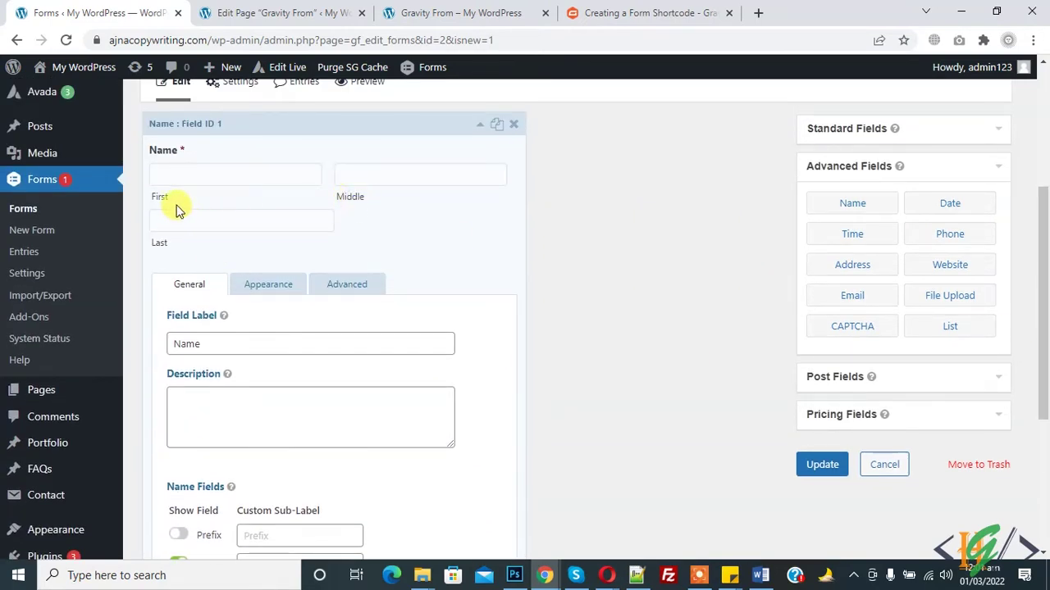
left_click_drag(1043, 313, 1043, 414)
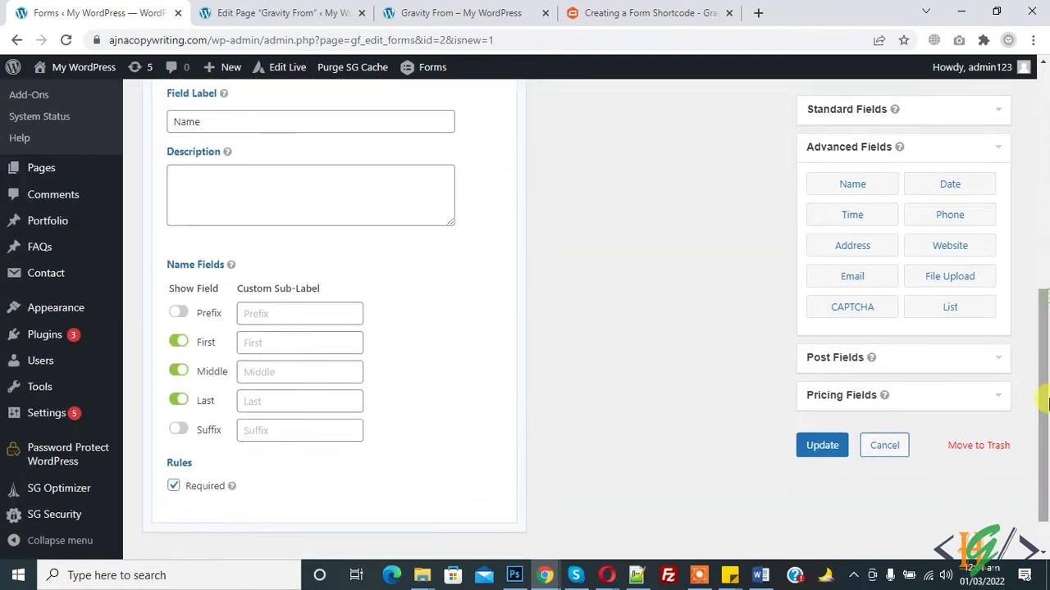
Step: Edit the First, Middle and Last sub-labels, typing 'Mi' into the Middle one
left_click(296, 343)
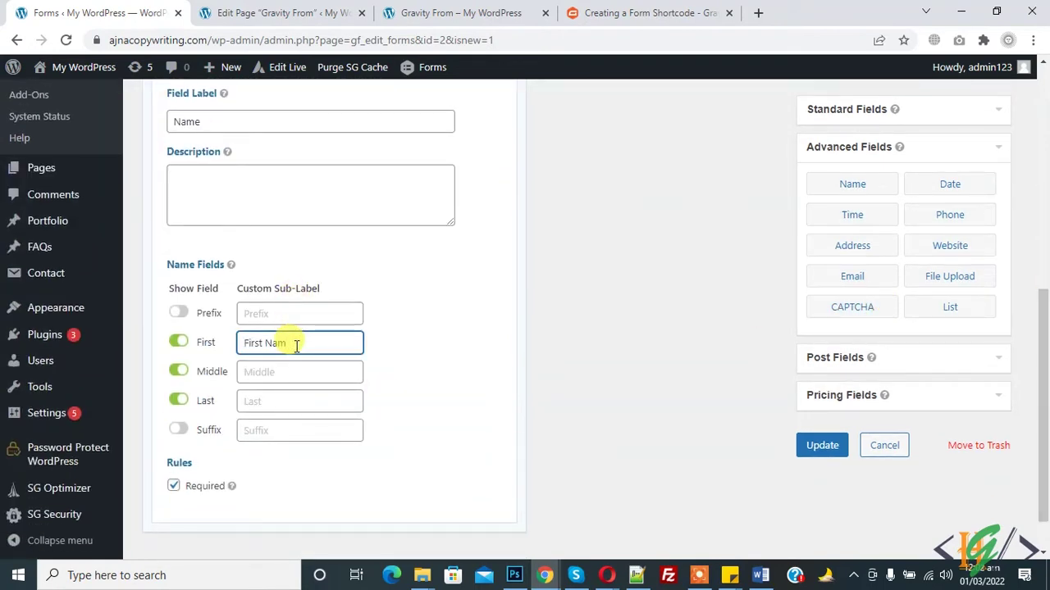
left_click(296, 373)
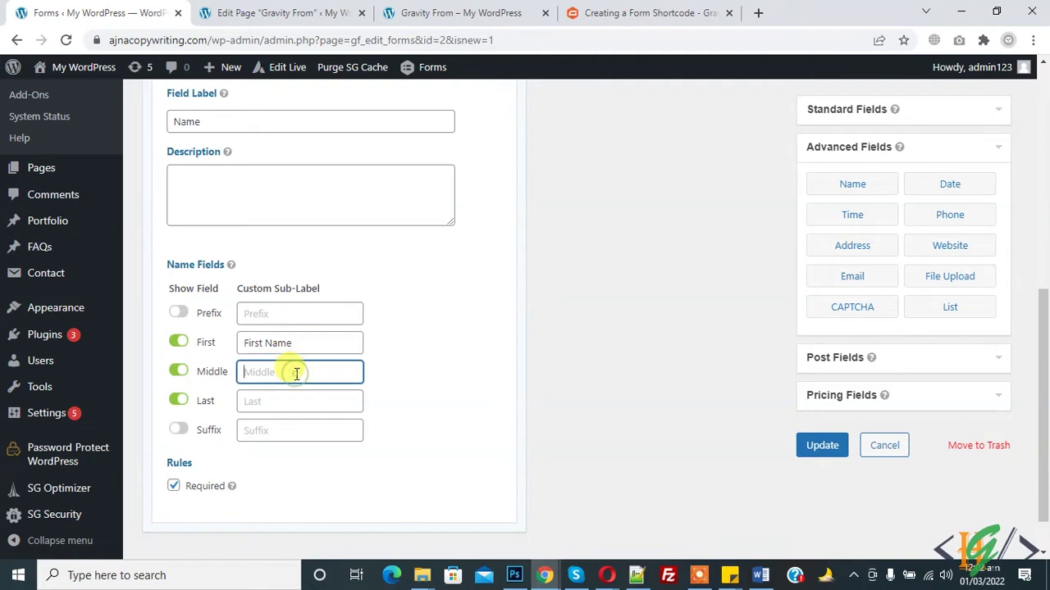
type("Middle Name")
left_click(293, 401)
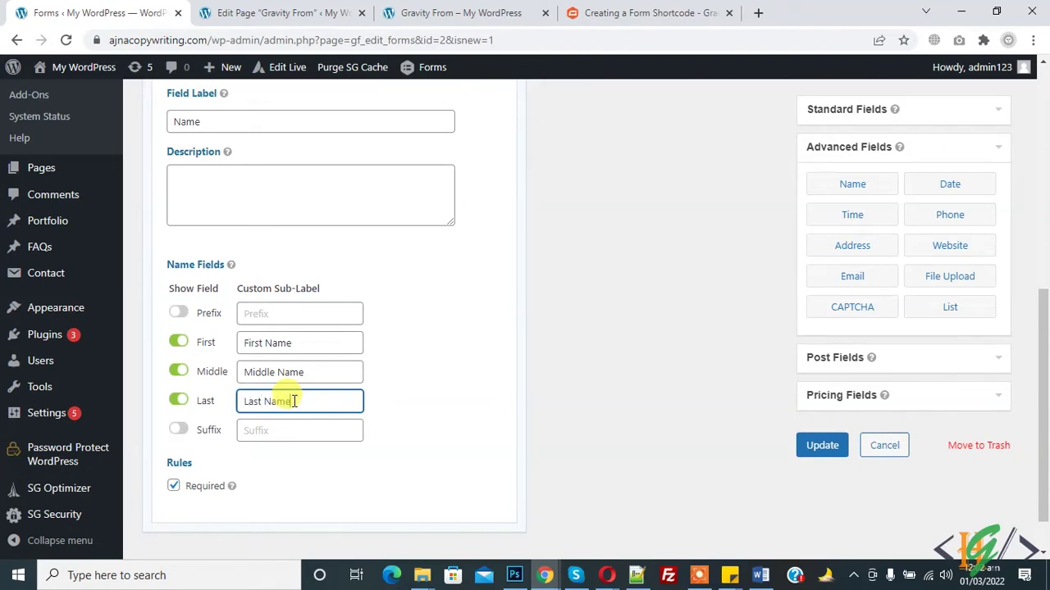
scroll(943, 312, "up", 3)
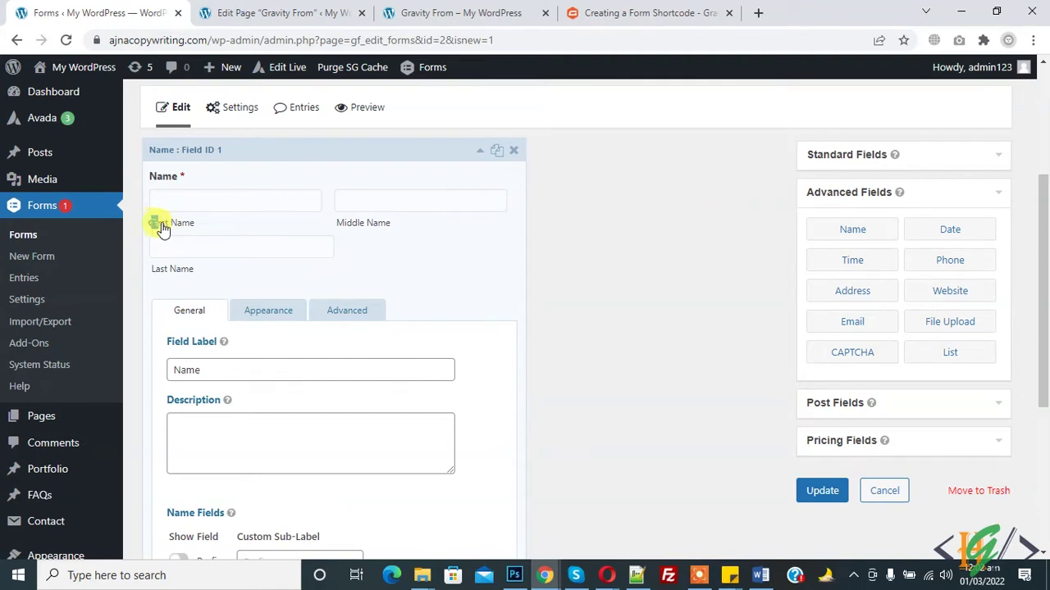
left_click_drag(161, 228, 194, 227)
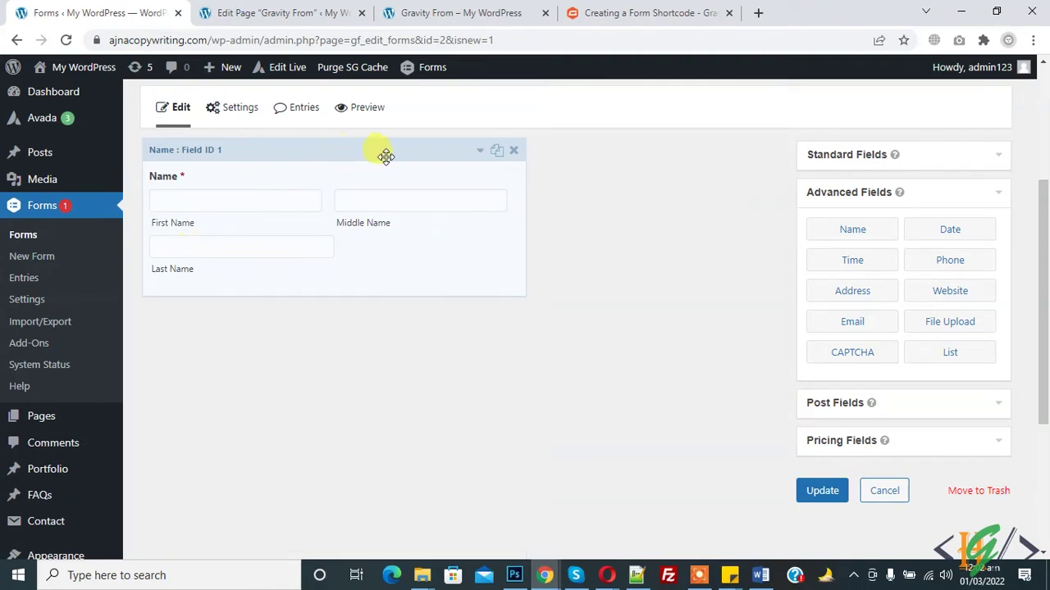
left_click(481, 151)
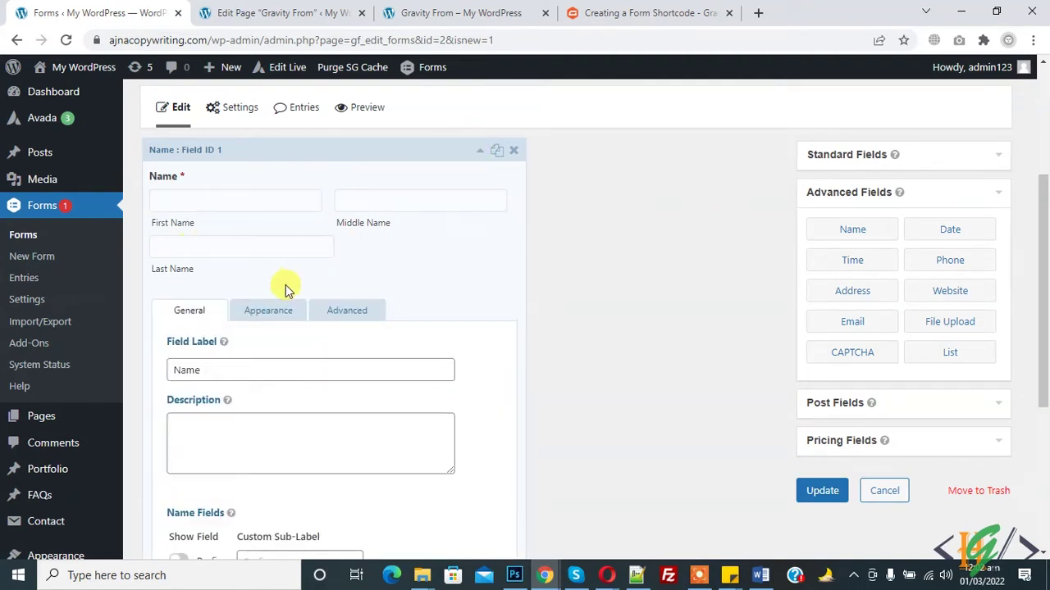
Step: Review the Name field's Appearance and Advanced settings, leaving defaults and visibility Visible
left_click(271, 313)
left_click_drag(1043, 278, 1043, 322)
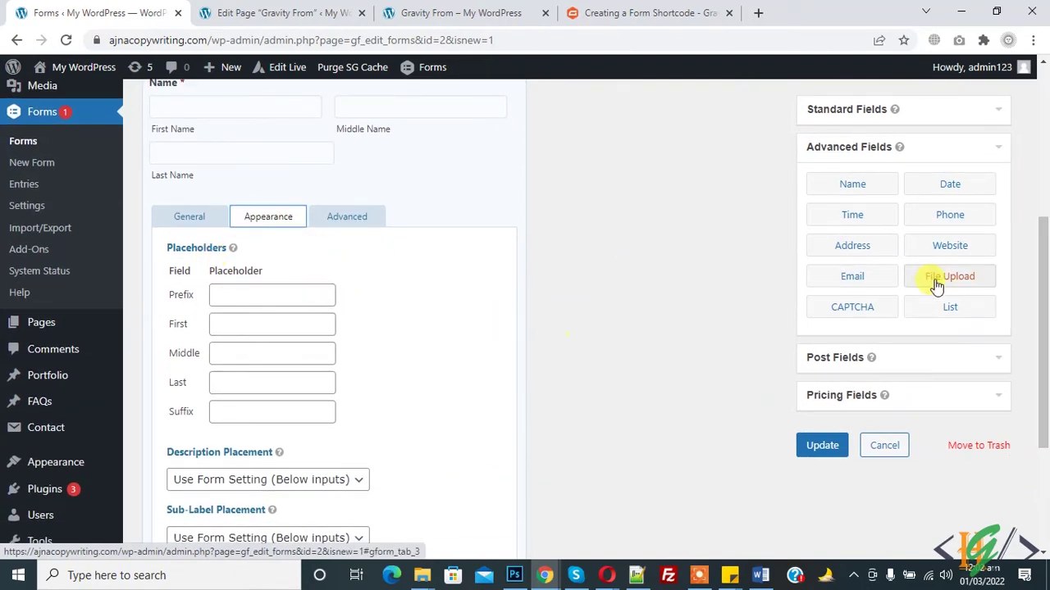
left_click_drag(1043, 328, 1044, 400)
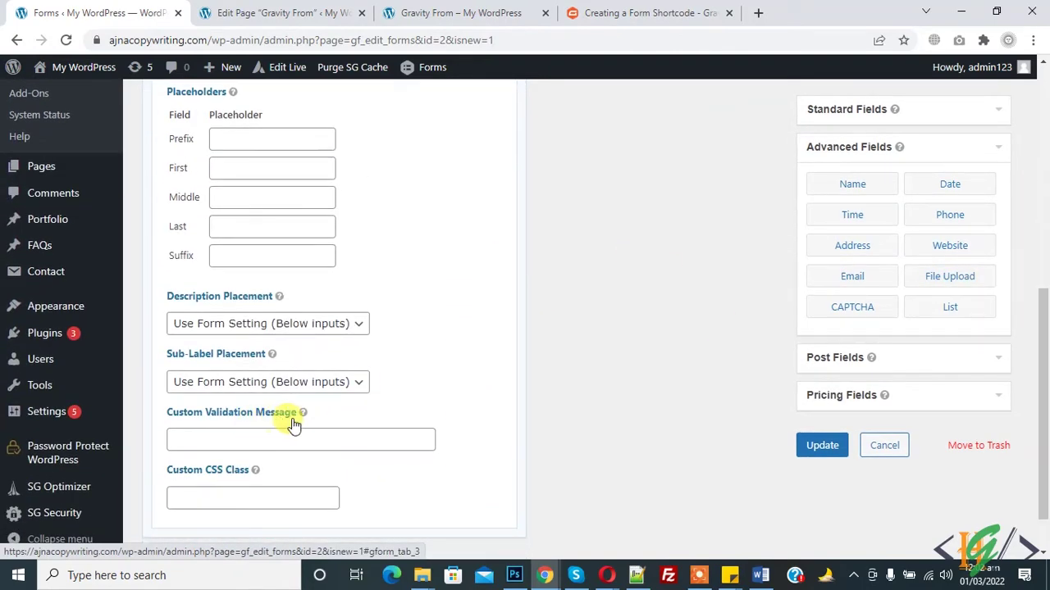
left_click_drag(1043, 314, 480, 236)
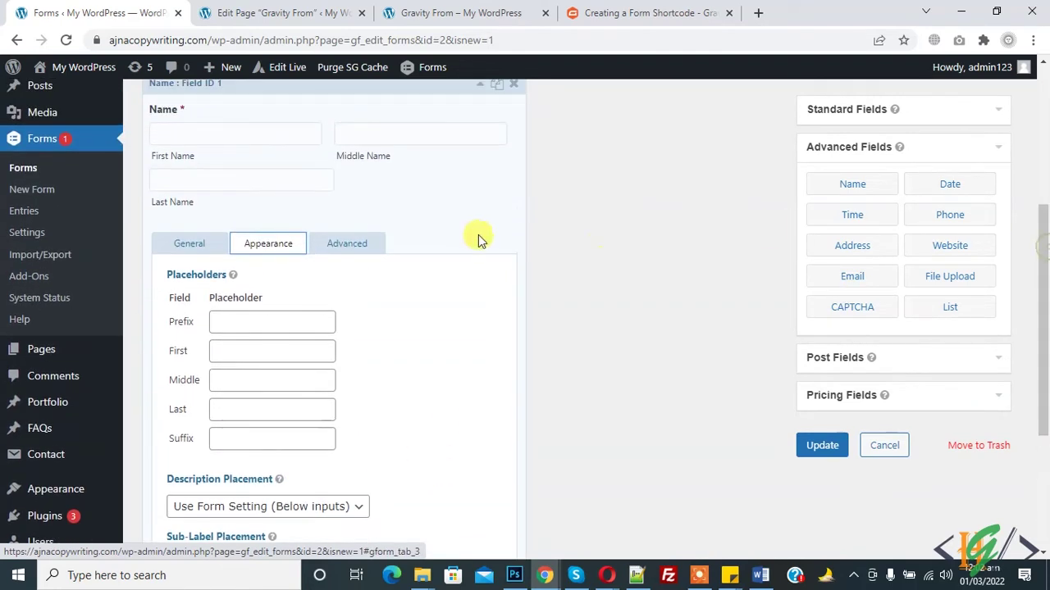
left_click(348, 241)
left_click_drag(1043, 328, 1043, 373)
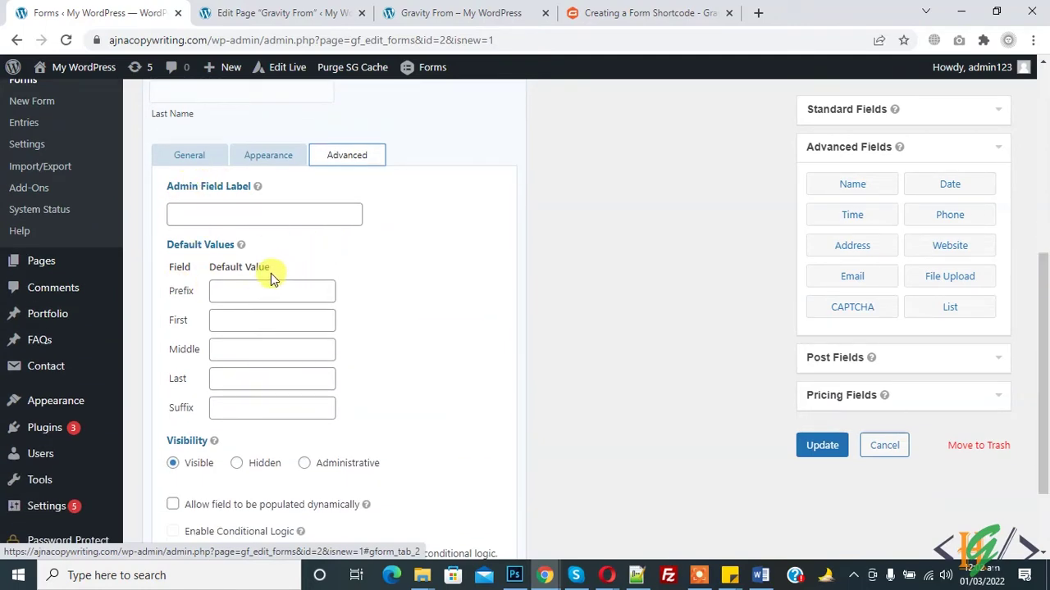
left_click_drag(1043, 369, 1043, 411)
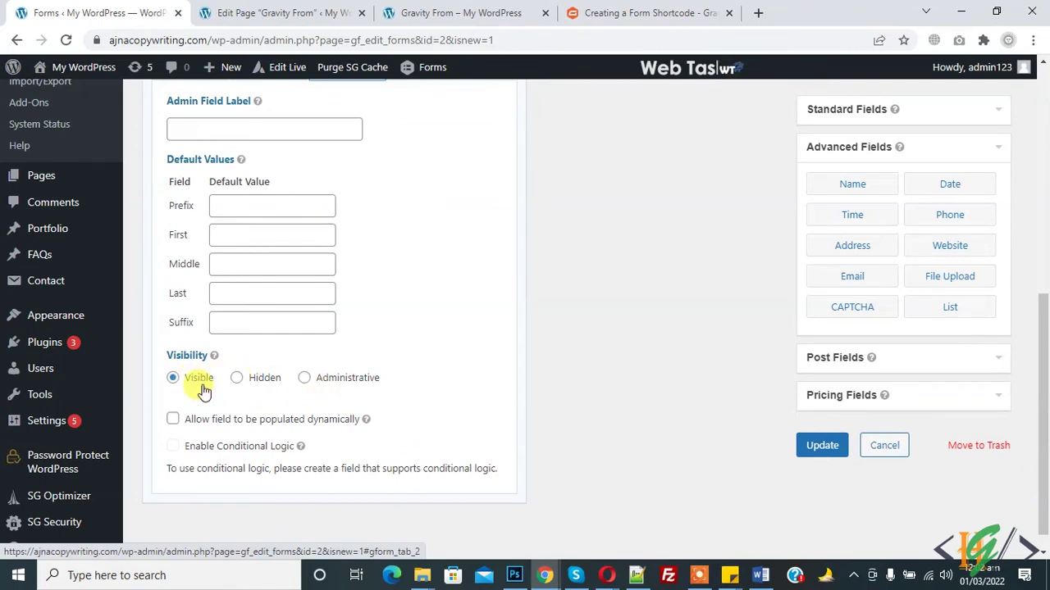
left_click_drag(1042, 359, 1046, 217)
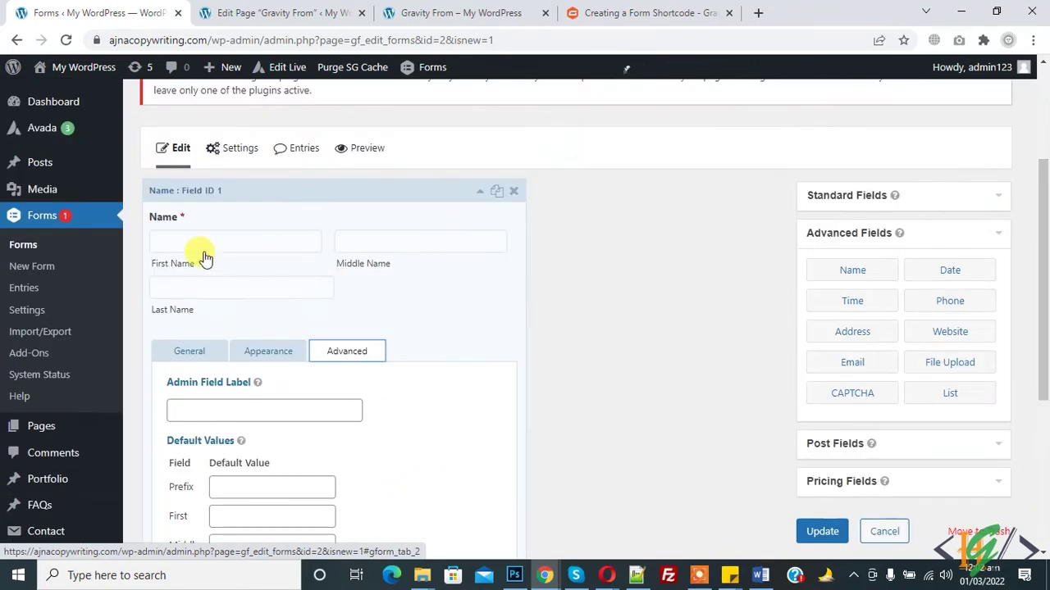
Step: Add a Page field to the form and place the Name field above the page break
left_click(478, 198)
left_click_drag(1045, 271, 1047, 288)
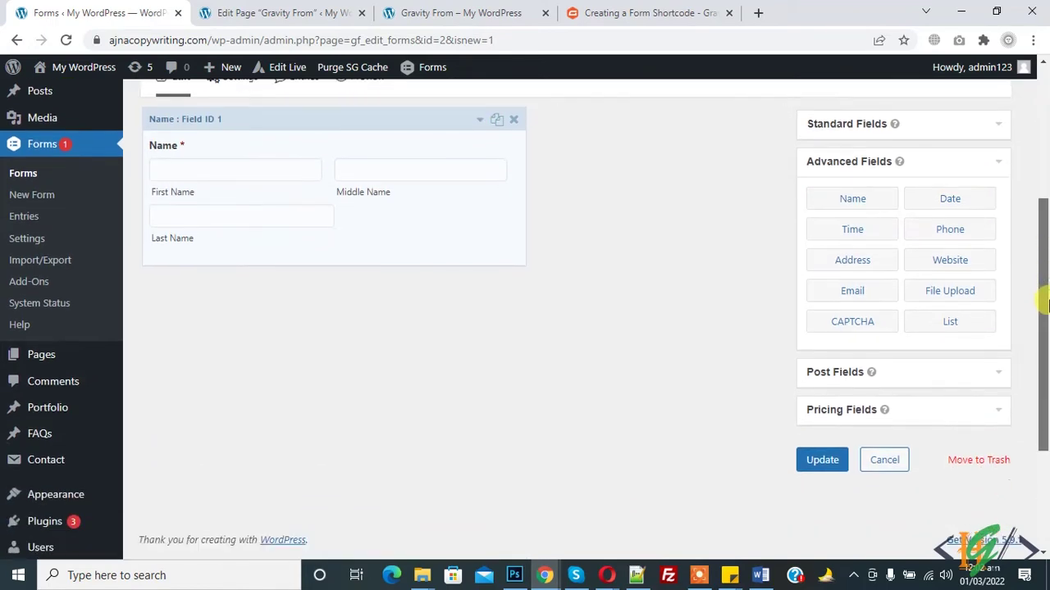
scroll(861, 277, "up", 1)
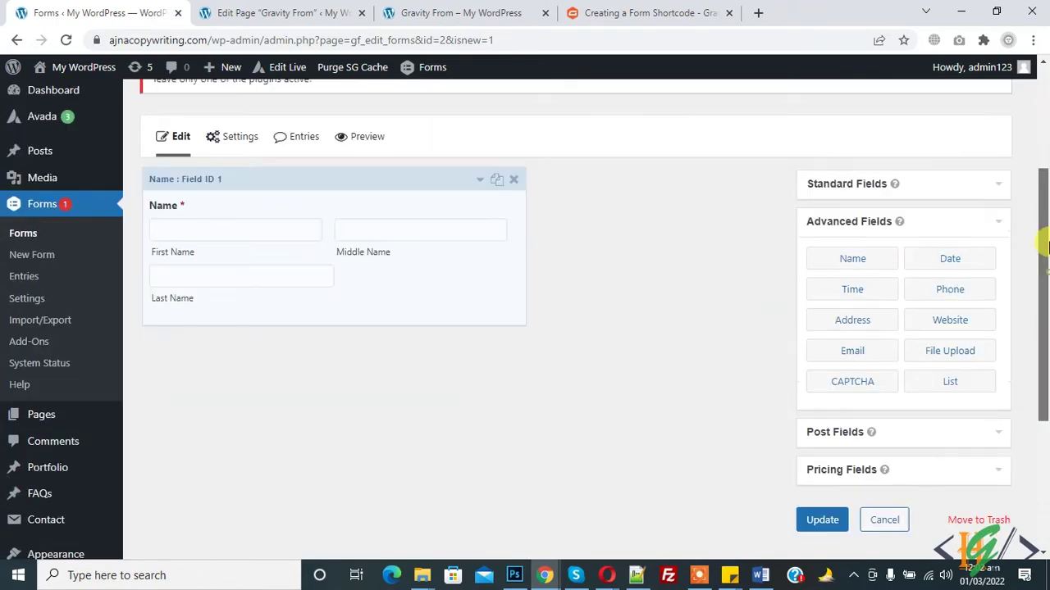
left_click(871, 185)
mouse_move(1041, 292)
left_mouse_down()
mouse_move(1046, 320)
mouse_move(1044, 305)
left_mouse_up()
left_click_drag(850, 347, 357, 145)
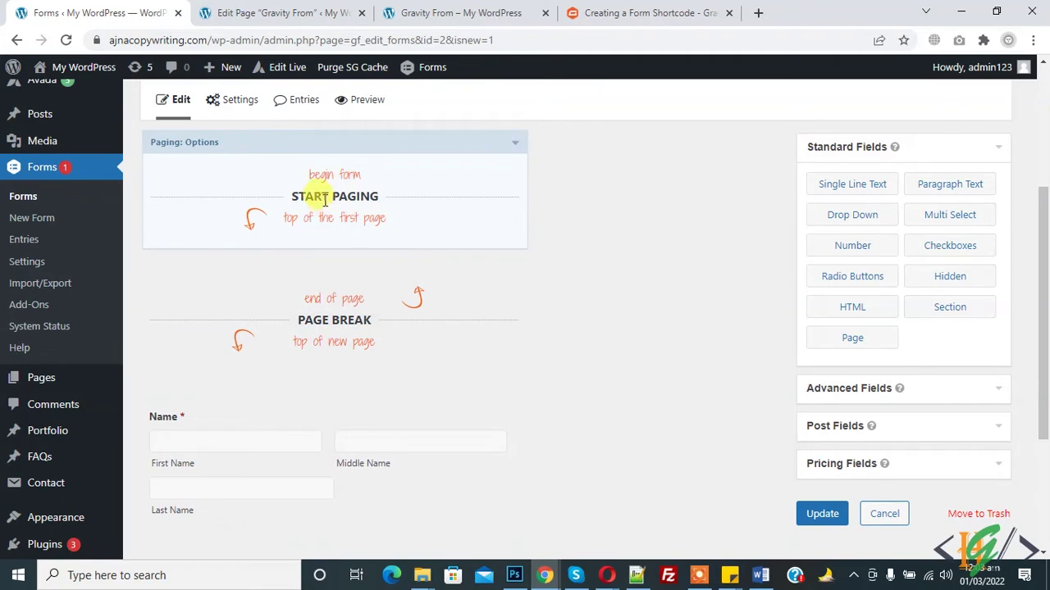
left_click_drag(309, 396, 352, 238)
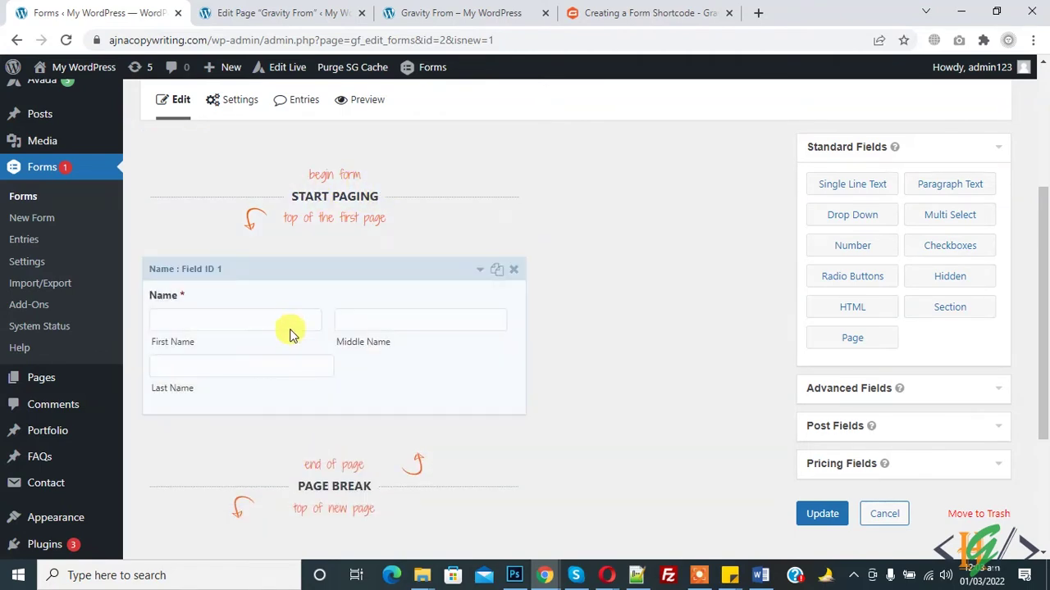
scroll(1040, 353, "down", 3)
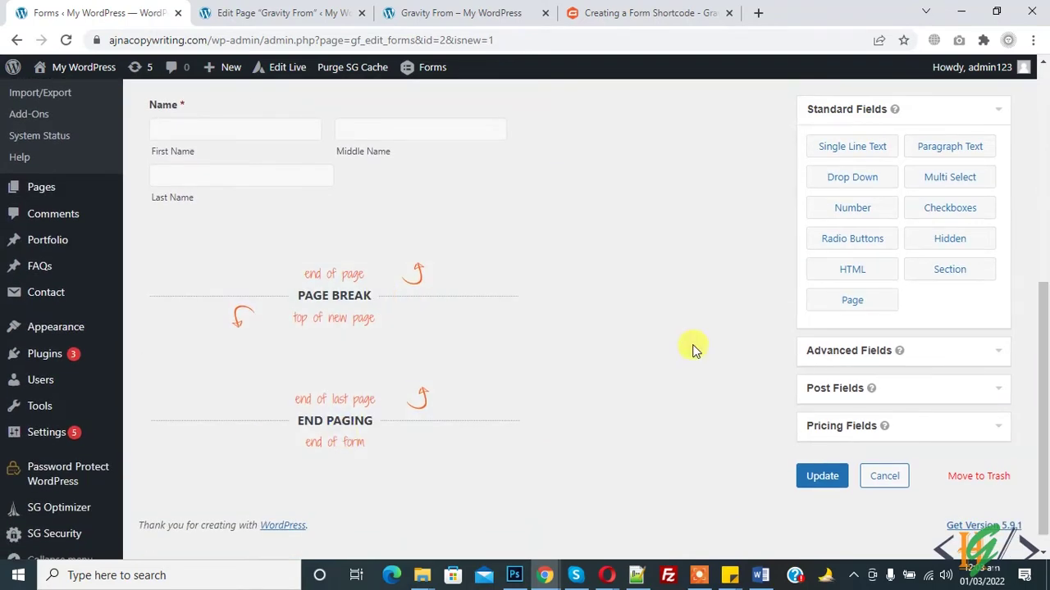
scroll(1040, 344, "up", 4)
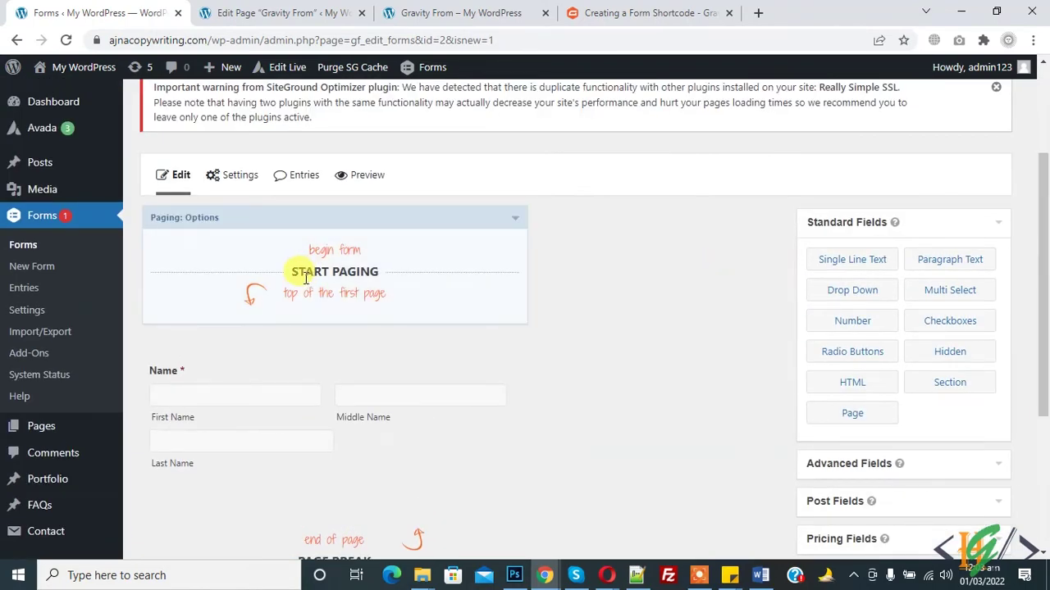
Step: Set the paging progress indicator to a progress bar in the Blue style
left_click(361, 276)
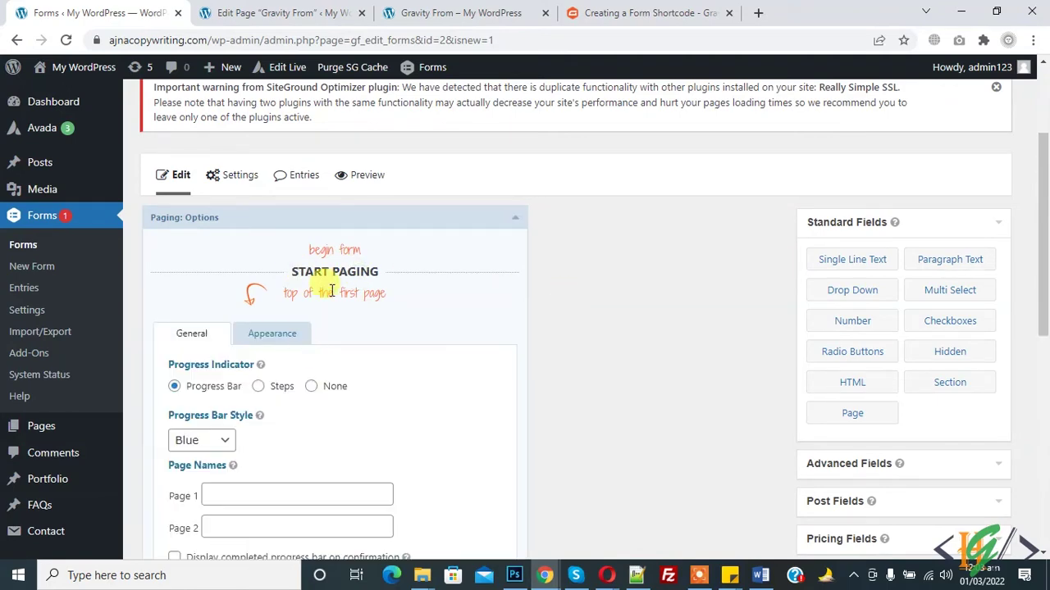
left_click(374, 229)
scroll(937, 271, "up", 3)
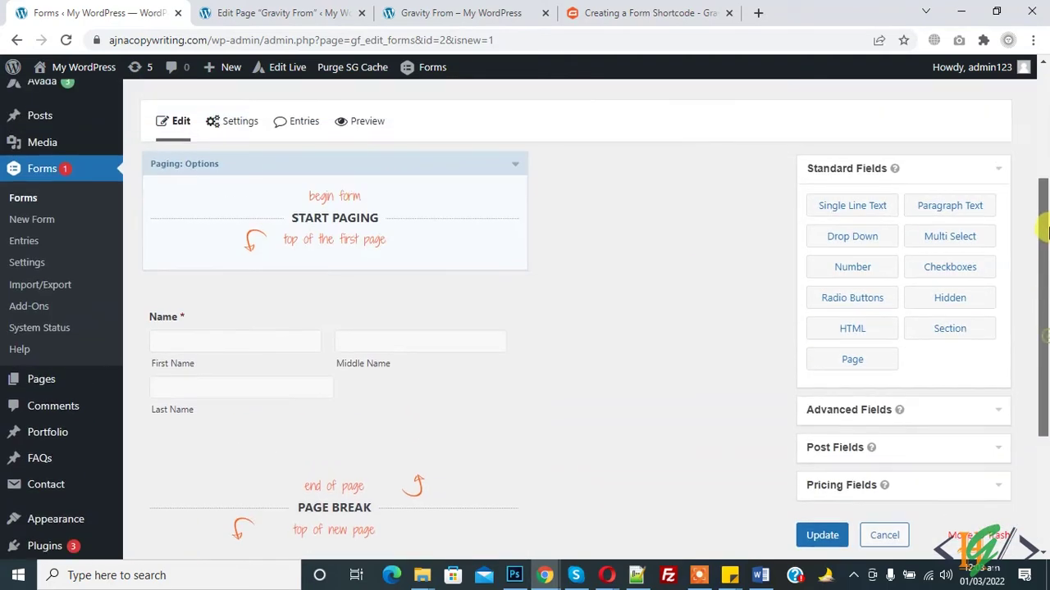
left_click(516, 164)
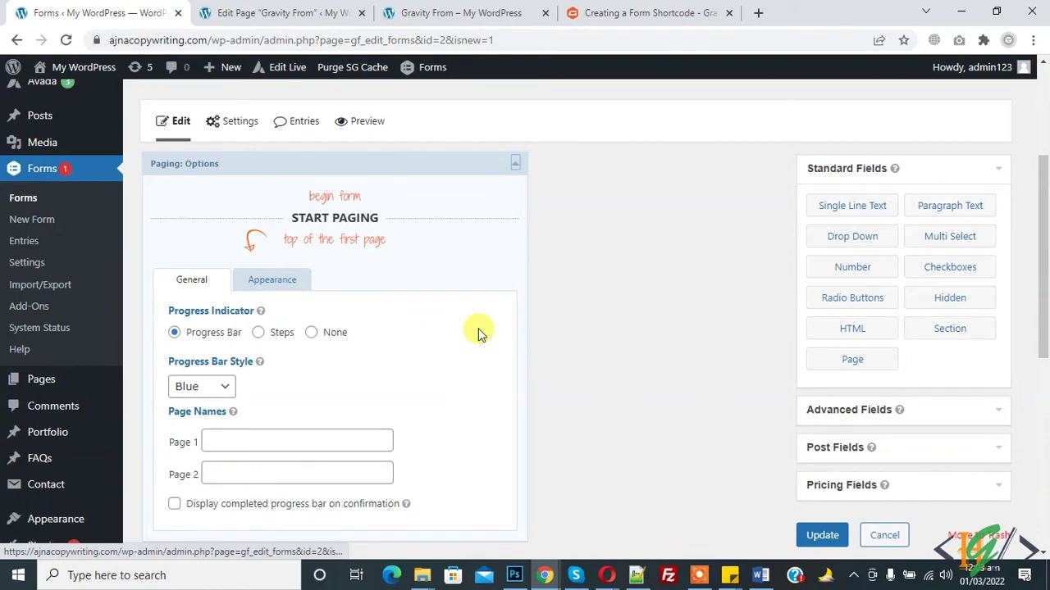
scroll(818, 282, "down", 2)
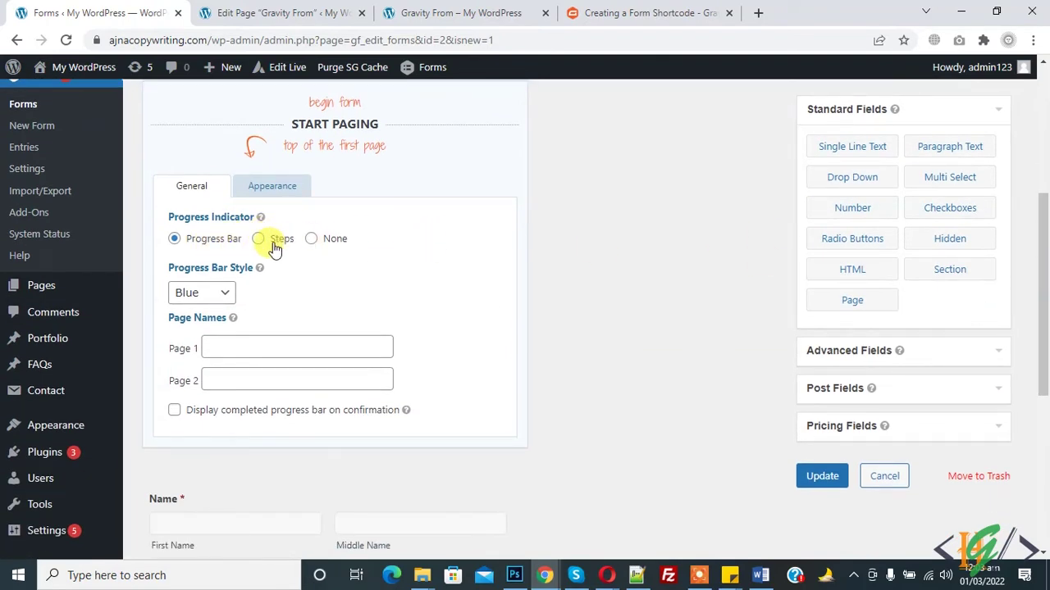
left_click(211, 297)
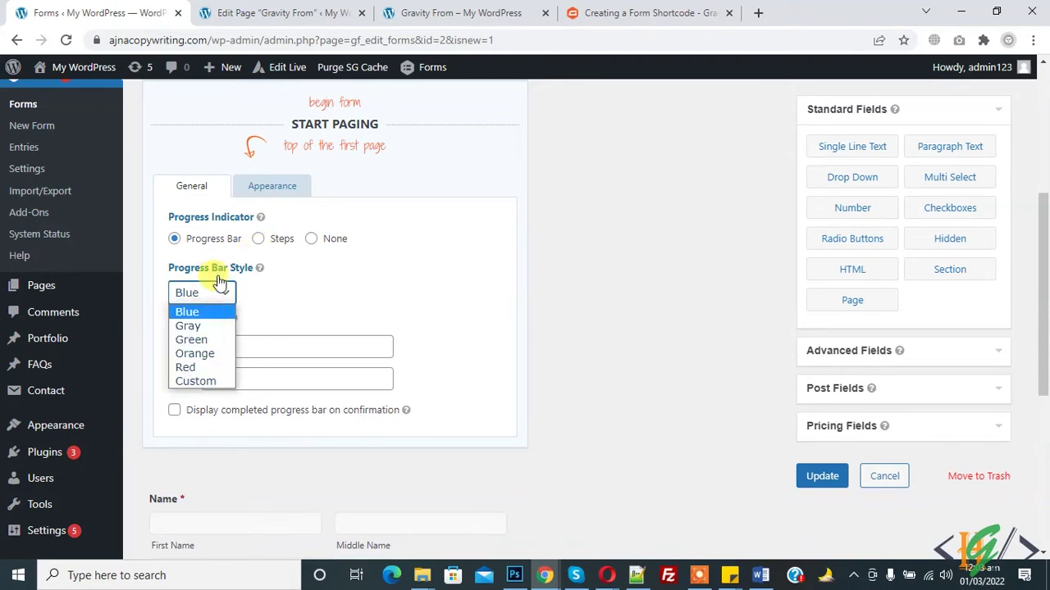
left_click(219, 279)
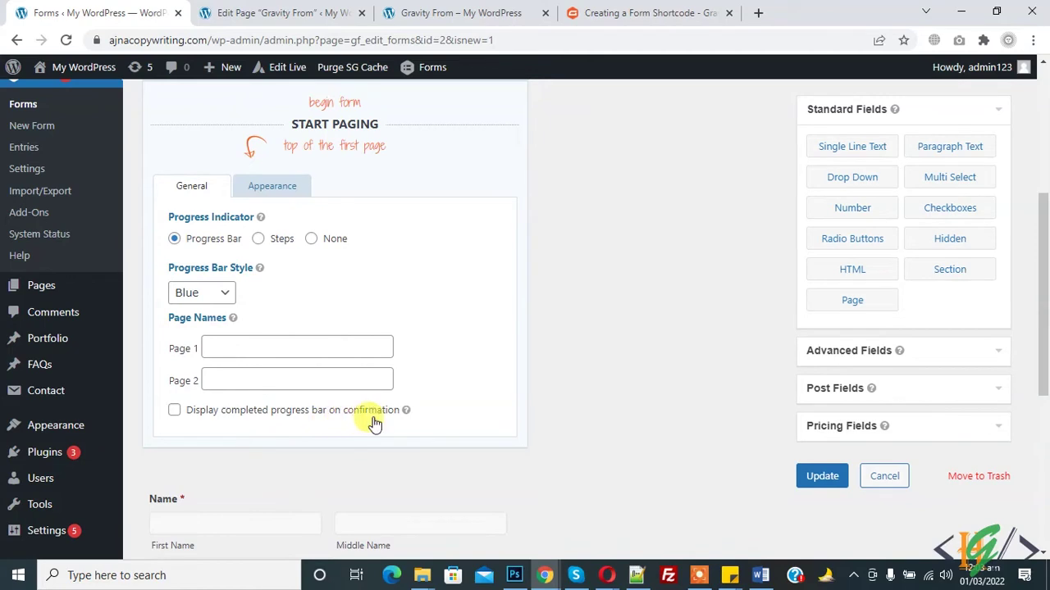
left_click_drag(1043, 287, 1044, 256)
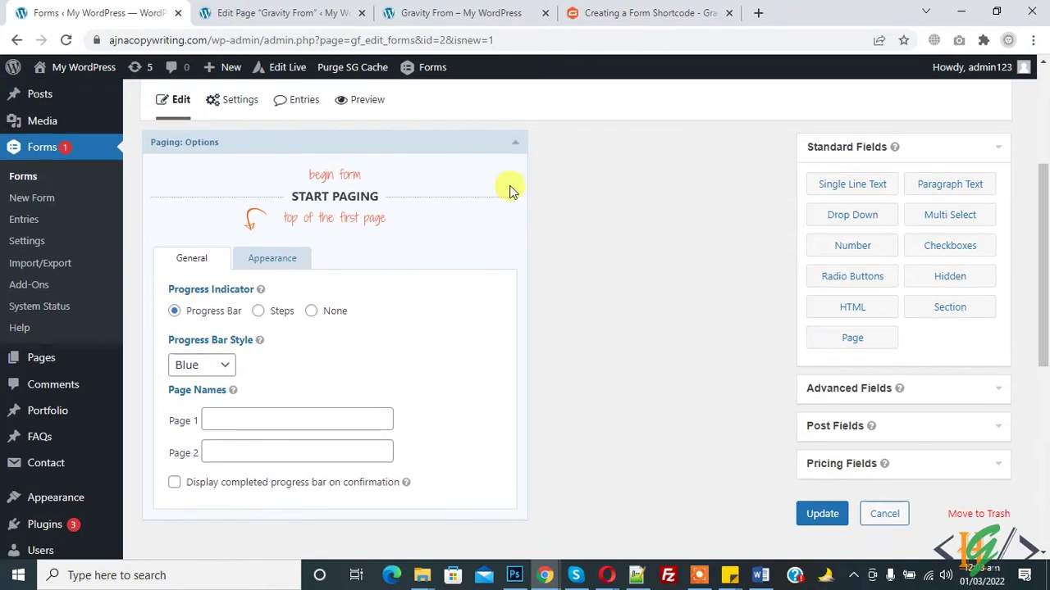
Step: Add an Address field after the page break
left_click(516, 146)
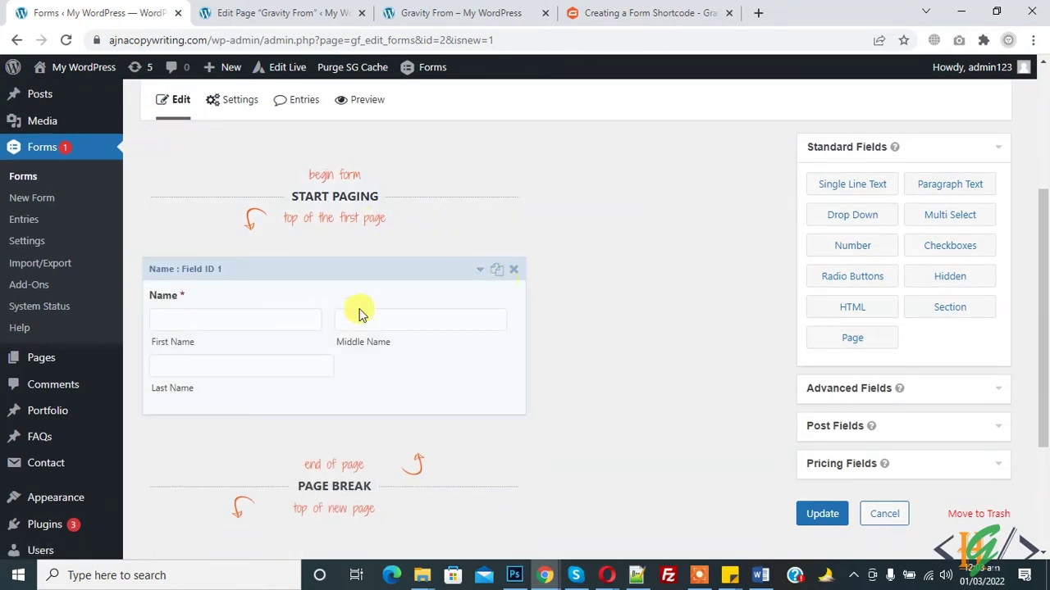
left_click_drag(1046, 251, 1046, 269)
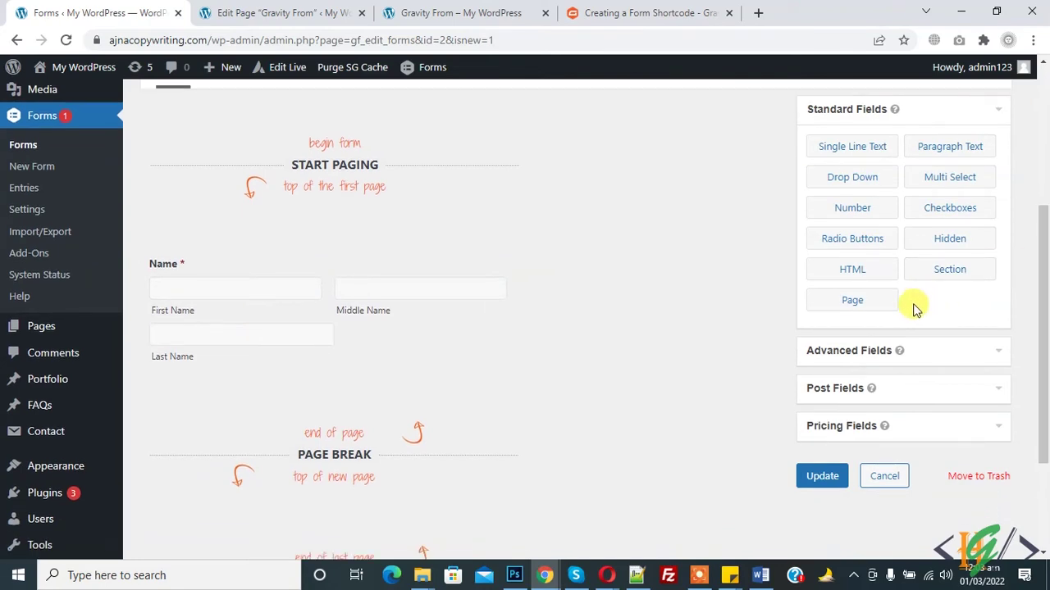
left_click(883, 351)
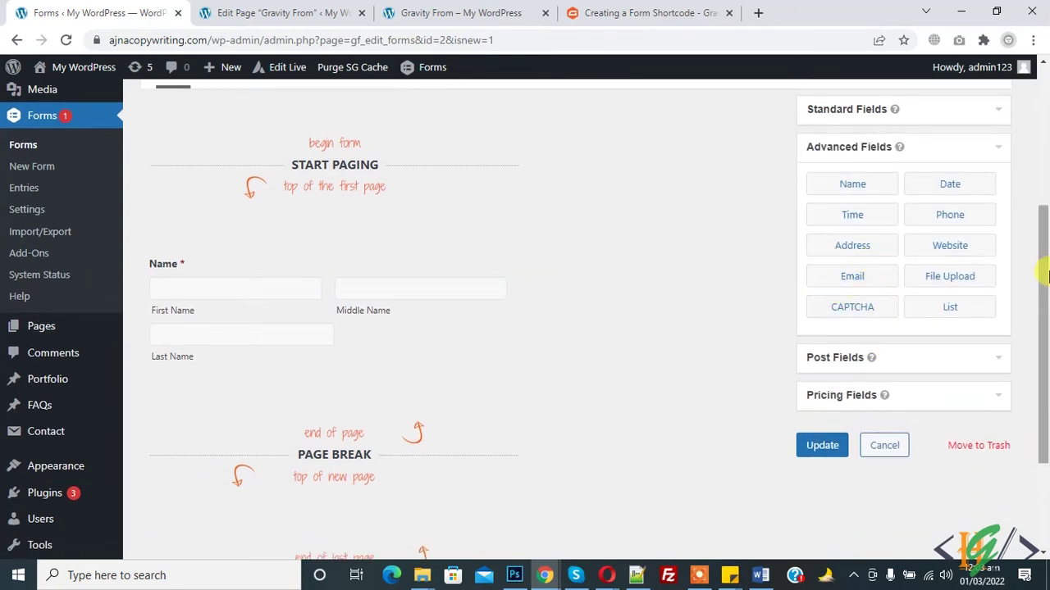
left_click_drag(1046, 292, 1047, 349)
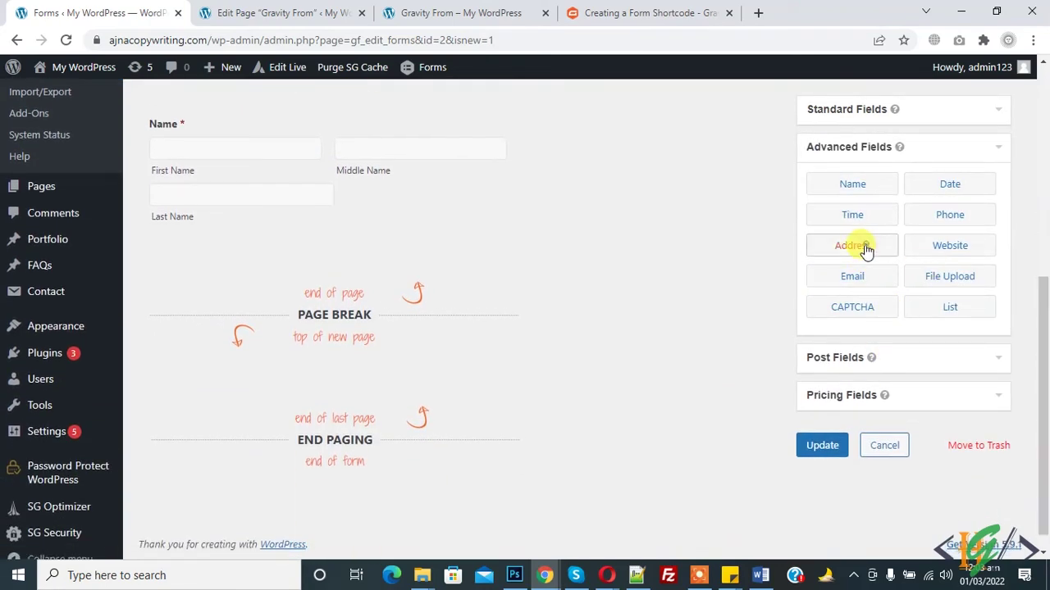
left_click_drag(862, 246, 359, 370)
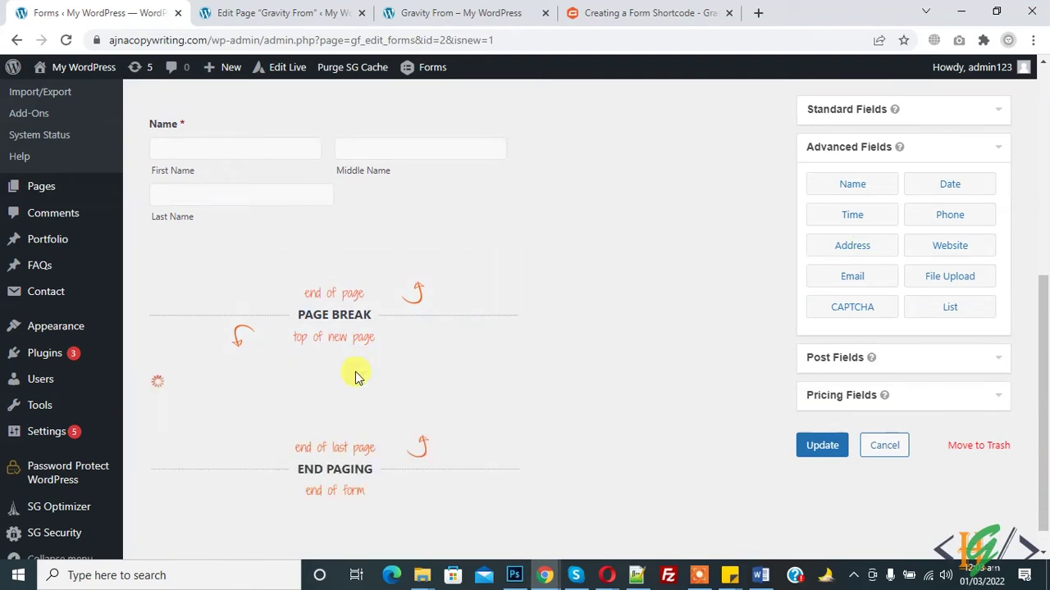
left_click_drag(1044, 371, 1048, 447)
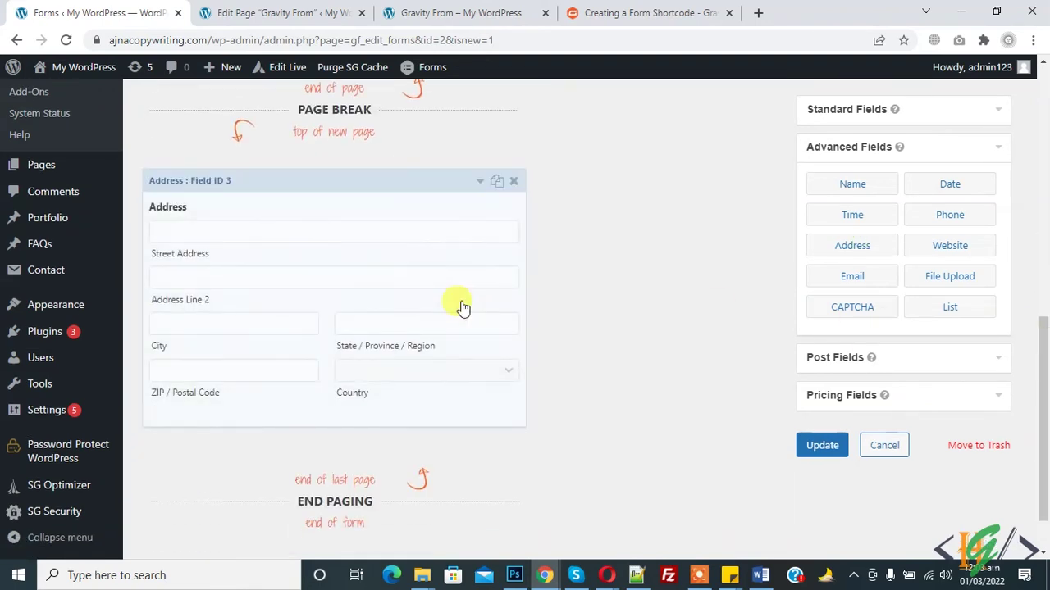
Step: Keep the Address type International, default the country to Pakistan, and make it required
left_click(478, 187)
scroll(615, 308, "down", 3)
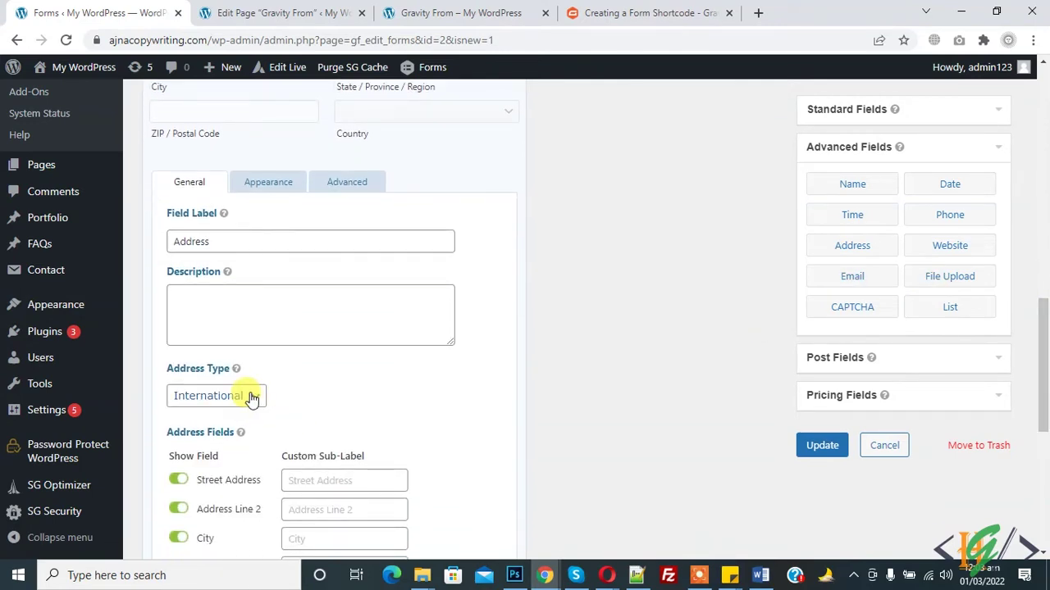
left_click(252, 398)
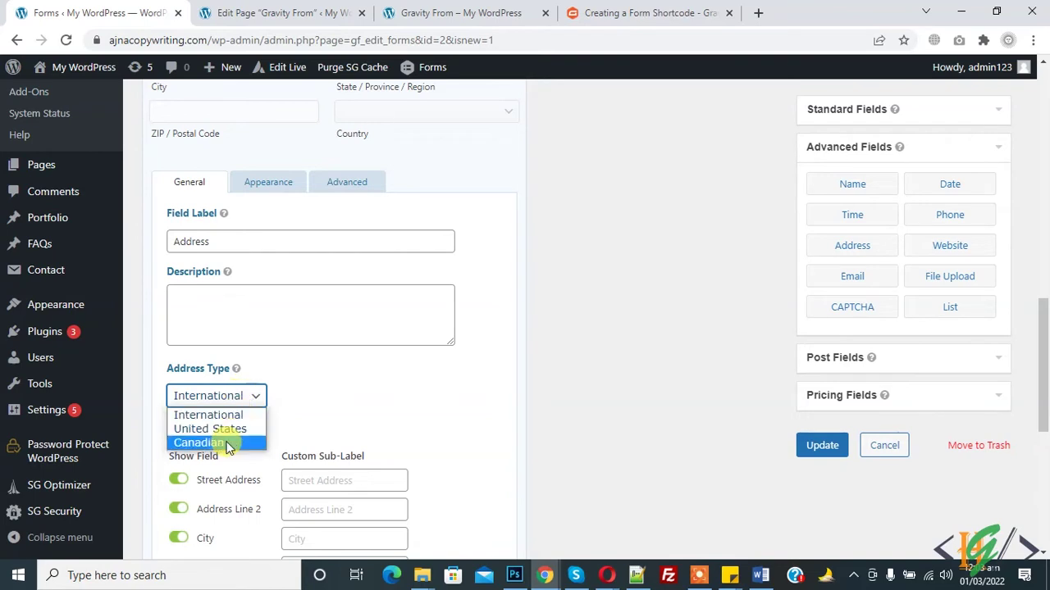
left_click(298, 392)
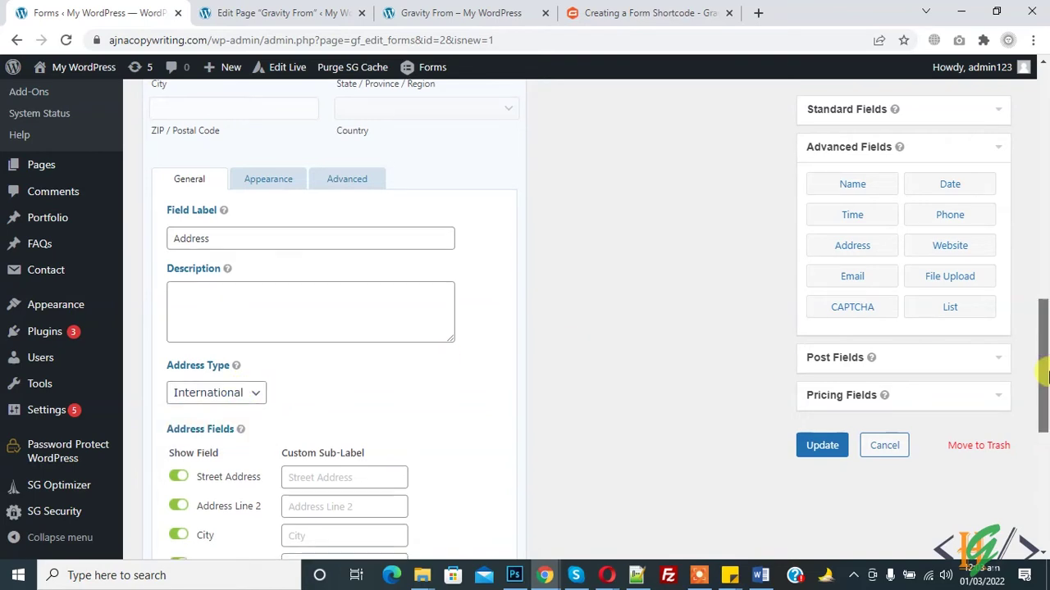
left_click_drag(1041, 370, 1042, 440)
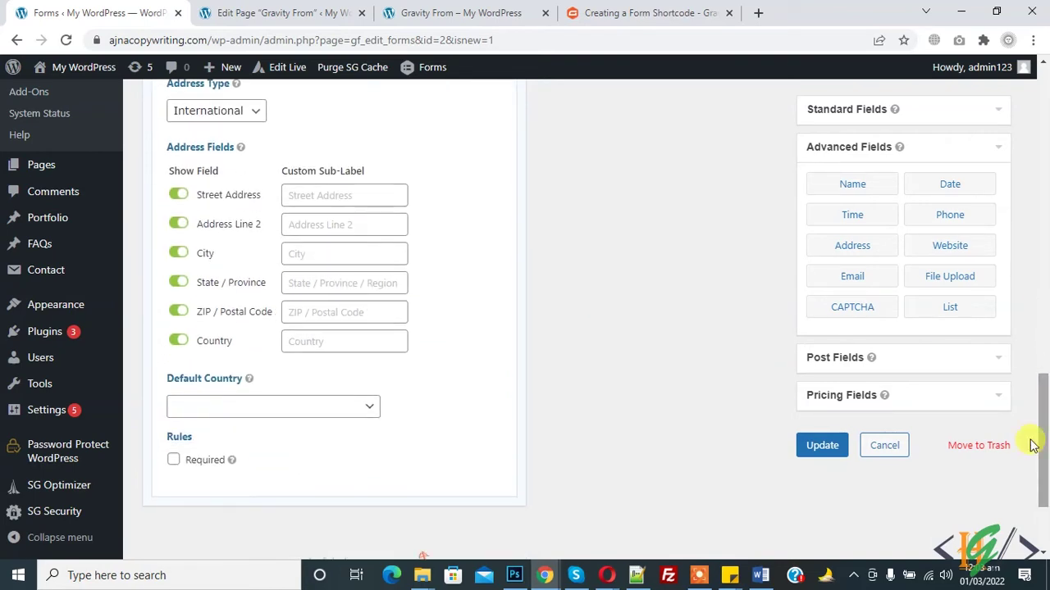
left_click(265, 408)
type("pak")
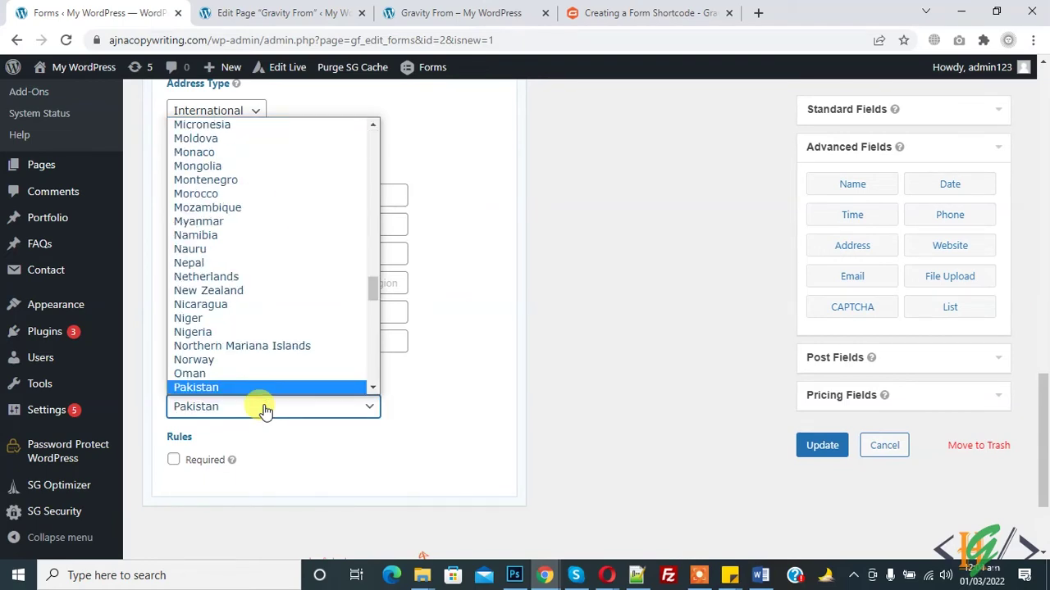
key("Return")
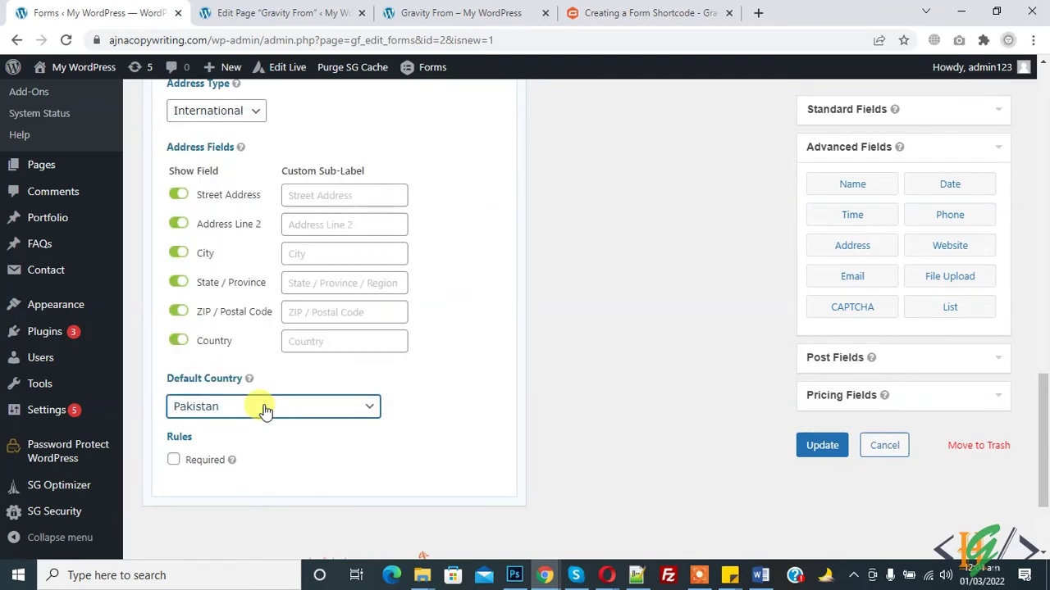
left_click(205, 461)
scroll(889, 283, "up", 7)
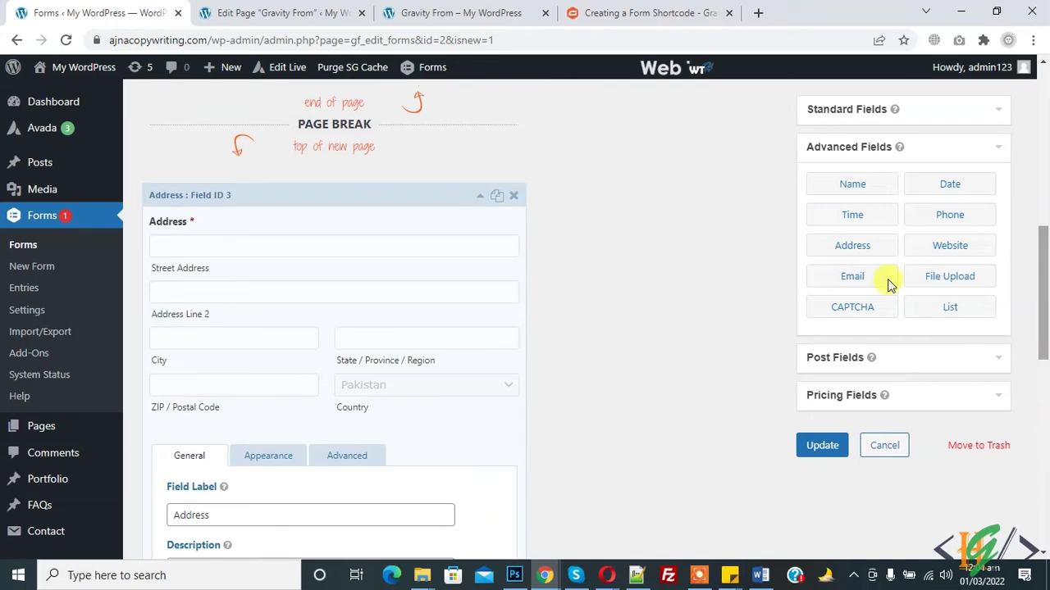
Step: Add a second page break below the Address field to start a third page
left_click(481, 200)
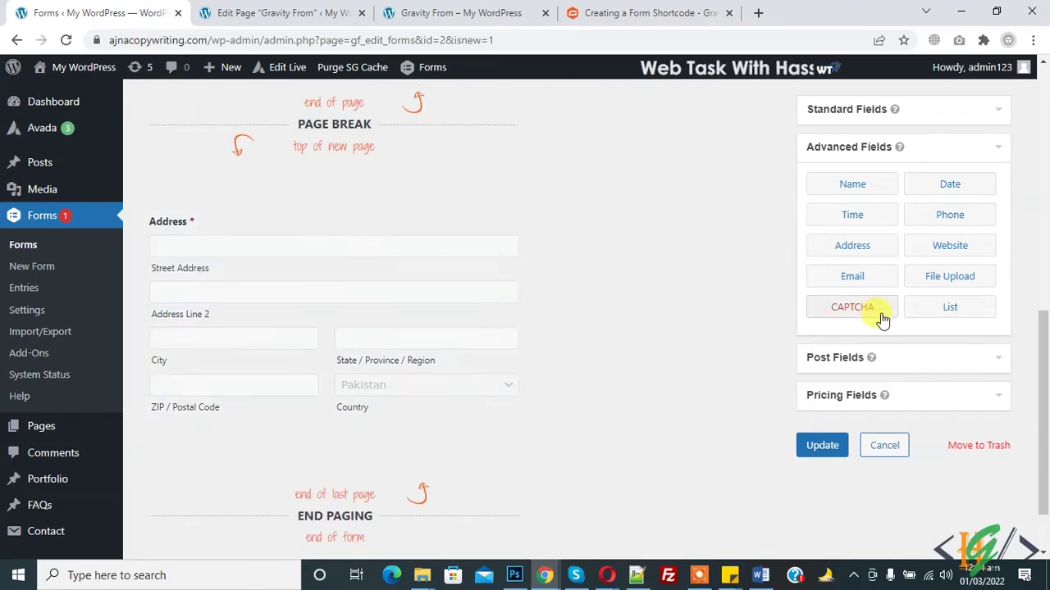
scroll(1046, 374, "down", 1)
mouse_move(1046, 373)
left_mouse_down()
mouse_move(1045, 394)
mouse_move(1046, 345)
mouse_move(1045, 355)
left_mouse_up()
left_click(884, 110)
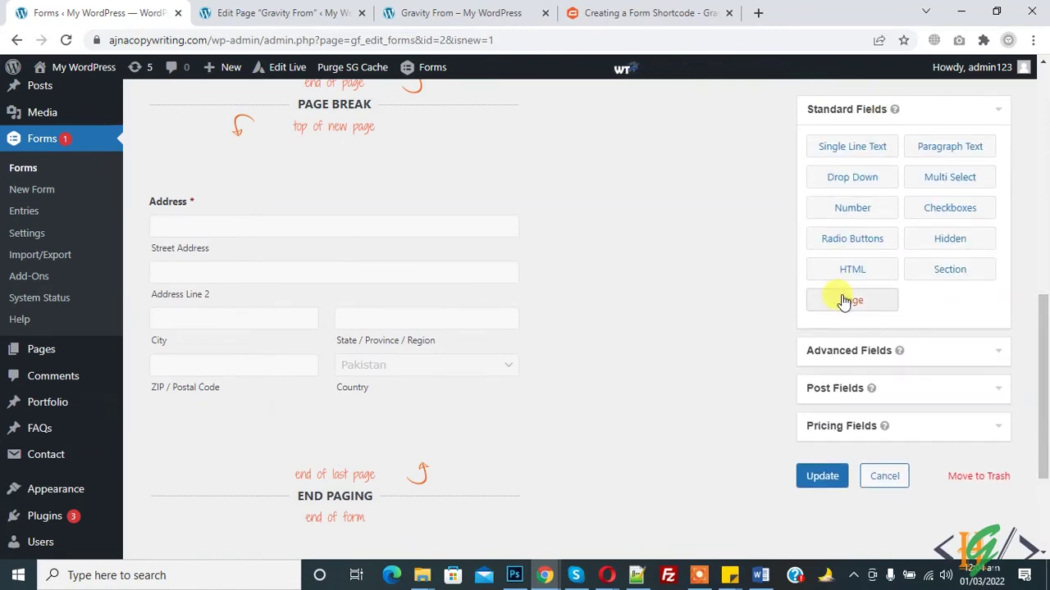
left_click_drag(845, 301, 289, 453)
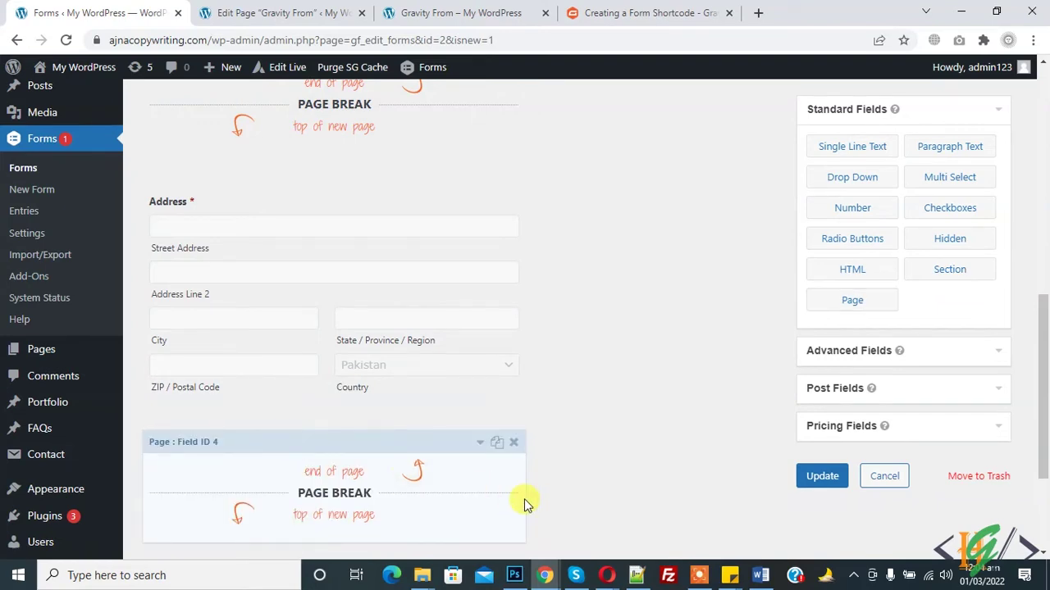
scroll(392, 363, "down", 2)
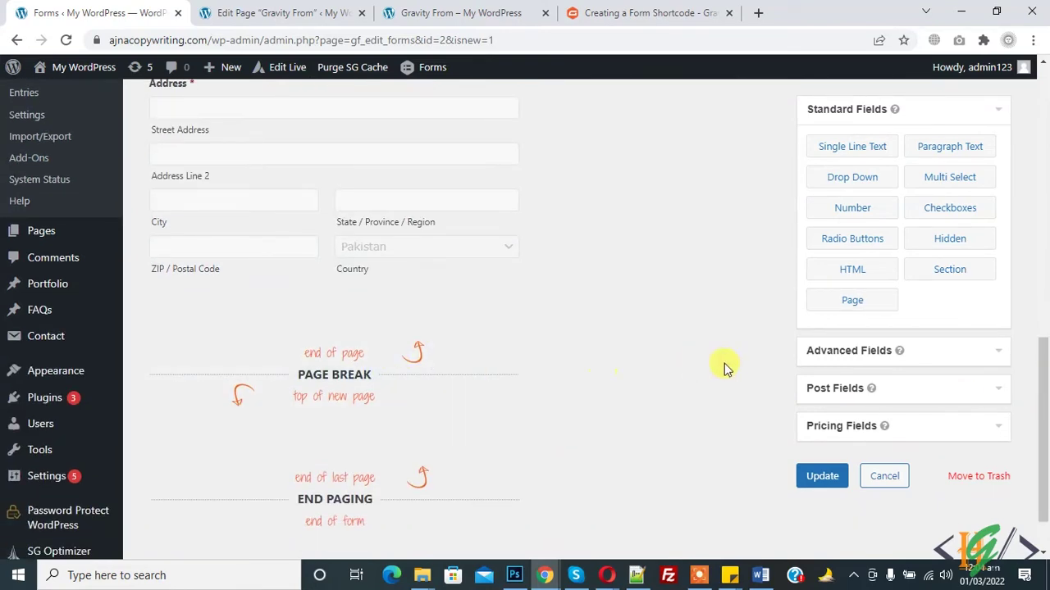
left_click_drag(1043, 361, 1047, 215)
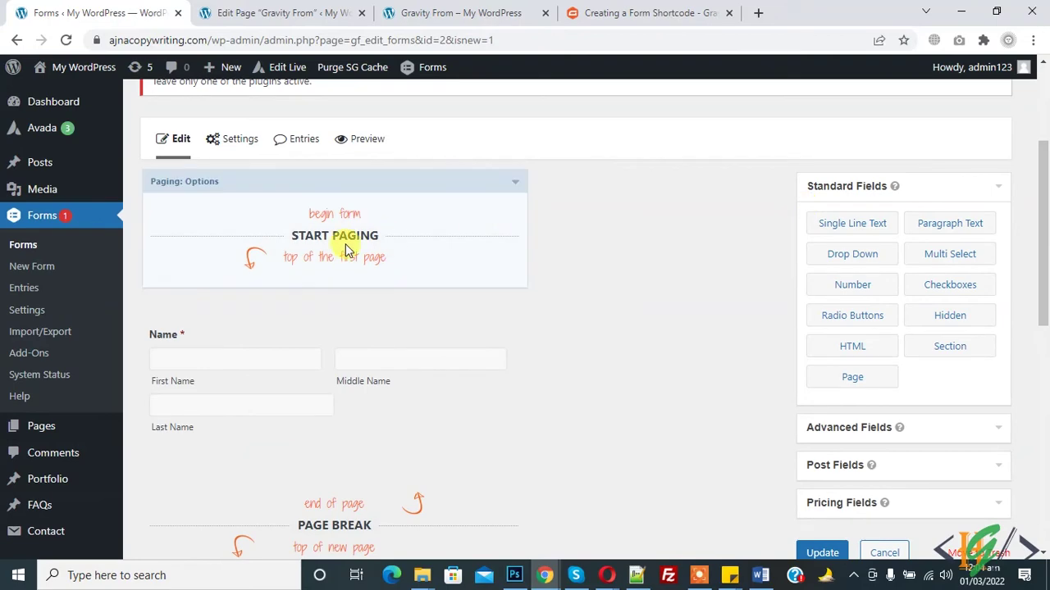
scroll(535, 336, "down", 1)
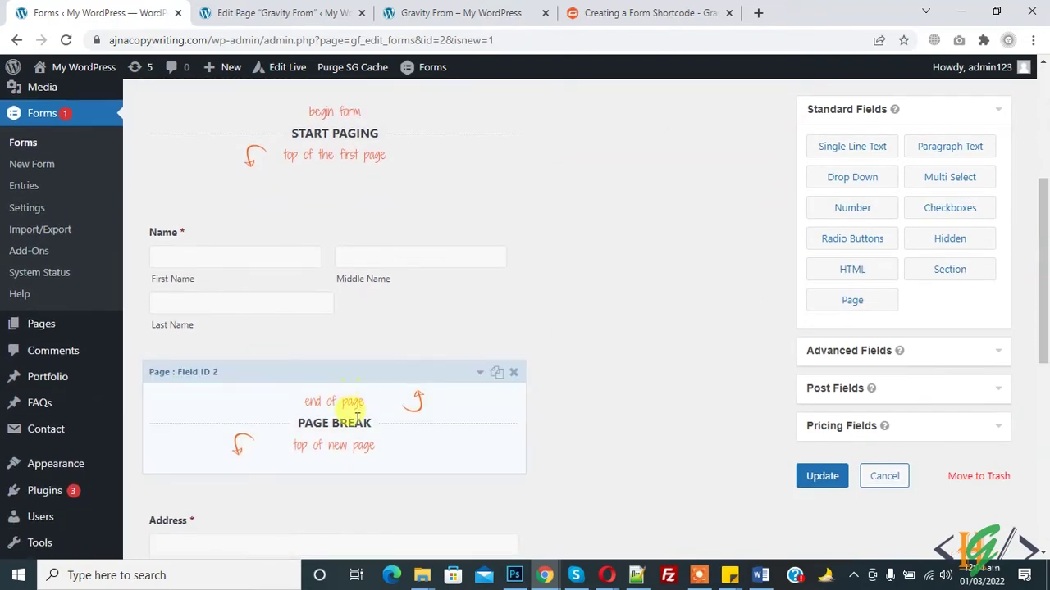
scroll(322, 471, "down", 3)
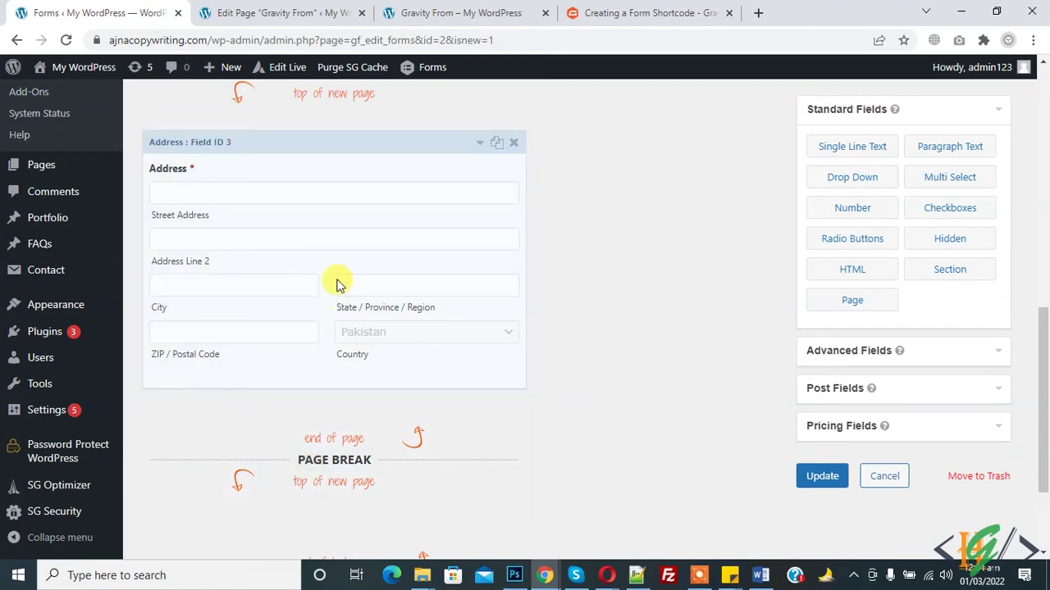
scroll(1041, 385, "down", 2)
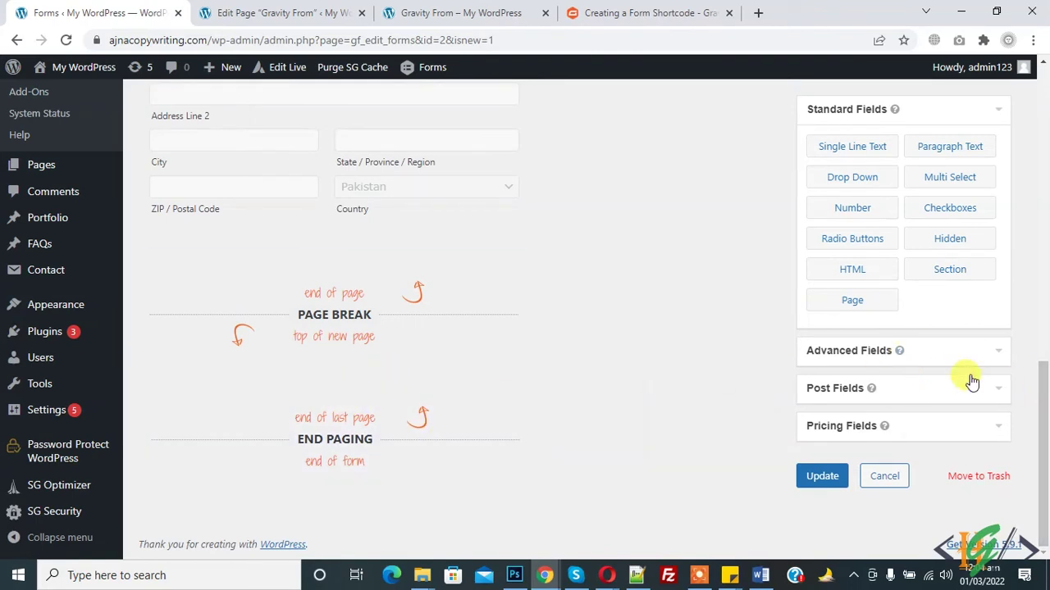
Step: Add an Email field after the new page break, keeping its field size Medium
left_click(866, 359)
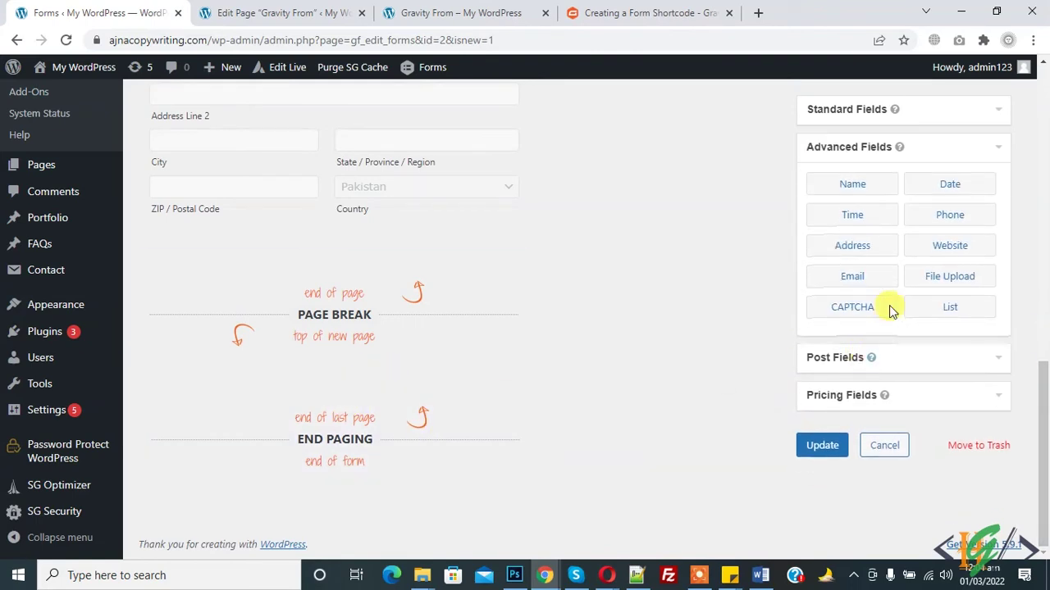
left_click_drag(867, 287, 324, 402)
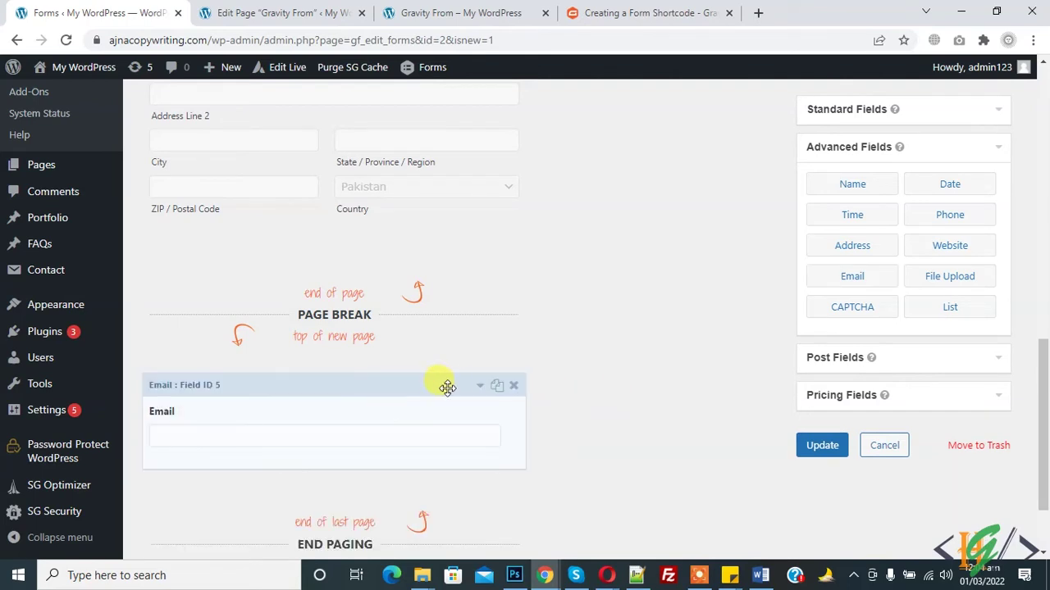
left_click(475, 387)
scroll(1038, 363, "down", 3)
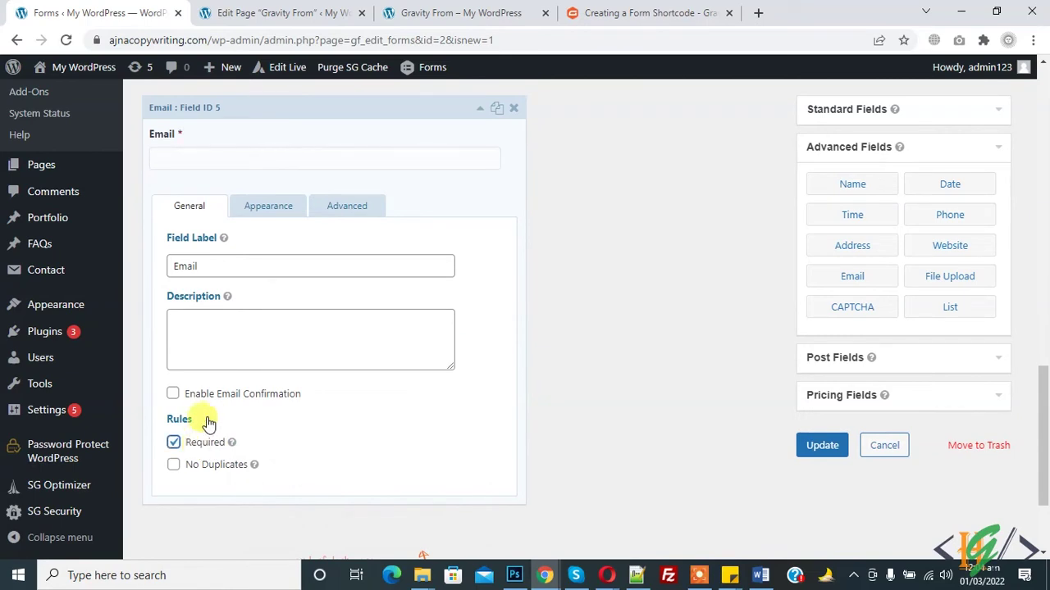
left_click(271, 206)
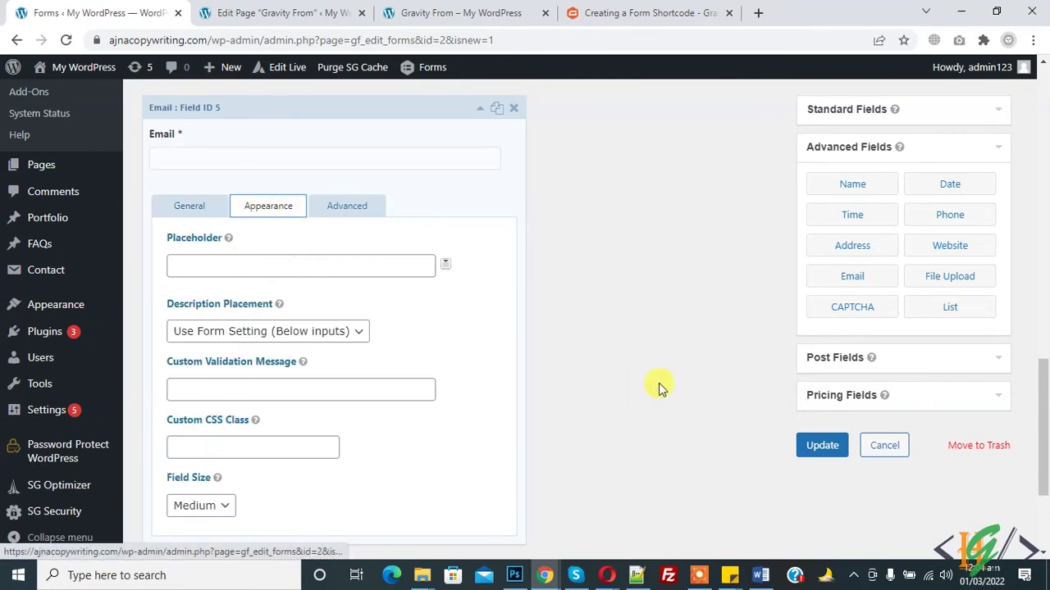
scroll(574, 394, "down", 2)
left_click(219, 350)
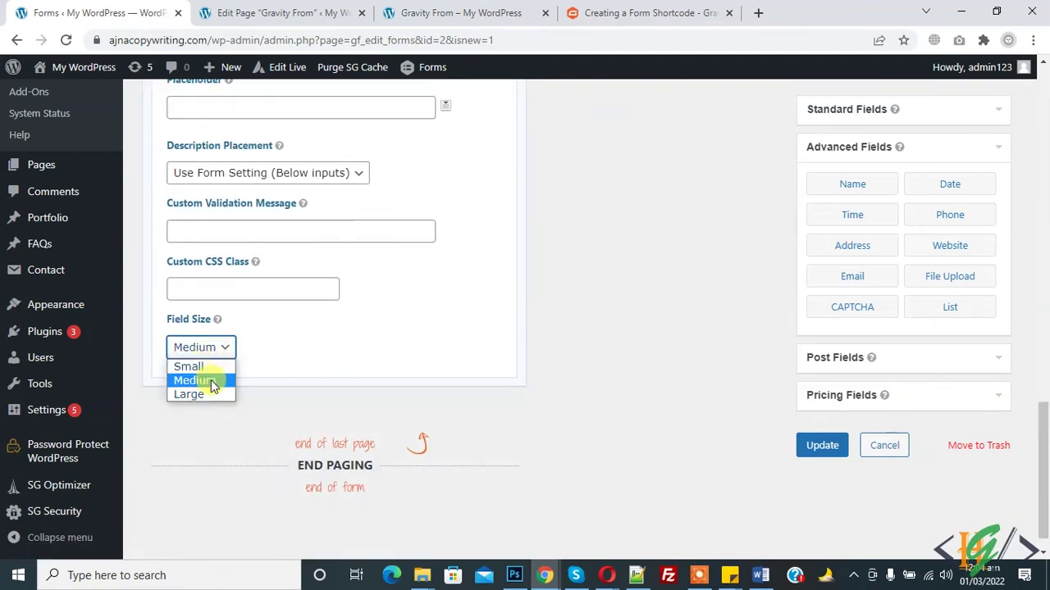
left_click(209, 377)
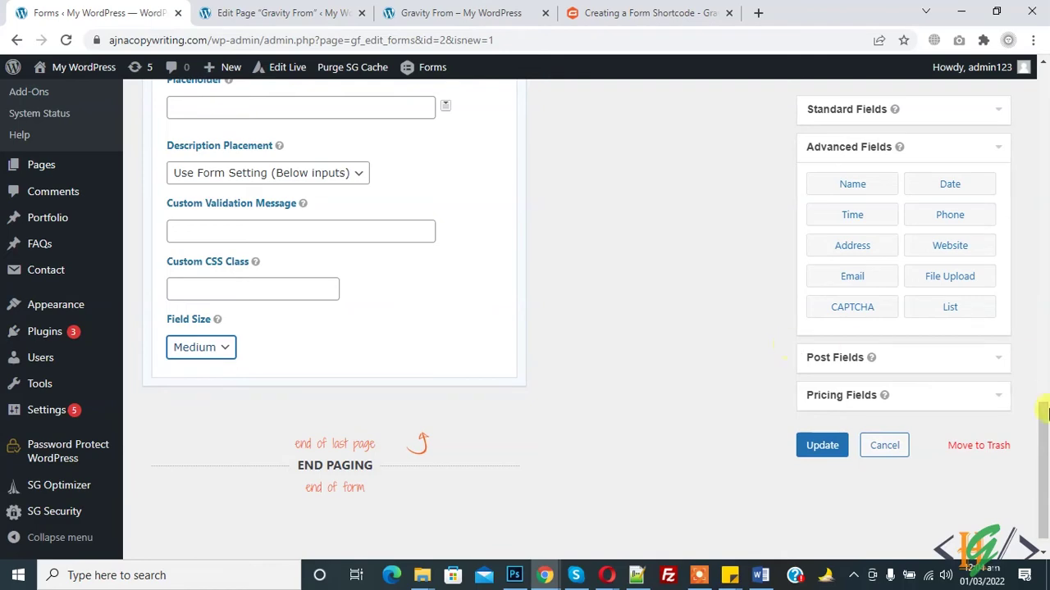
Step: Save the form and return to the live Gravity From page
left_click_drag(1043, 414, 1044, 205)
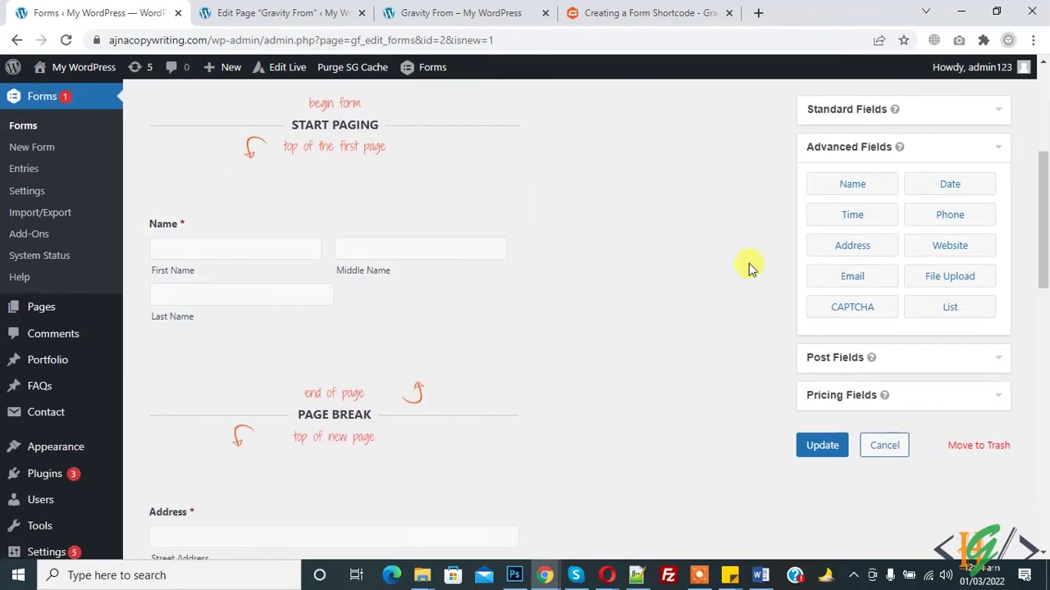
scroll(348, 404, "down", 5)
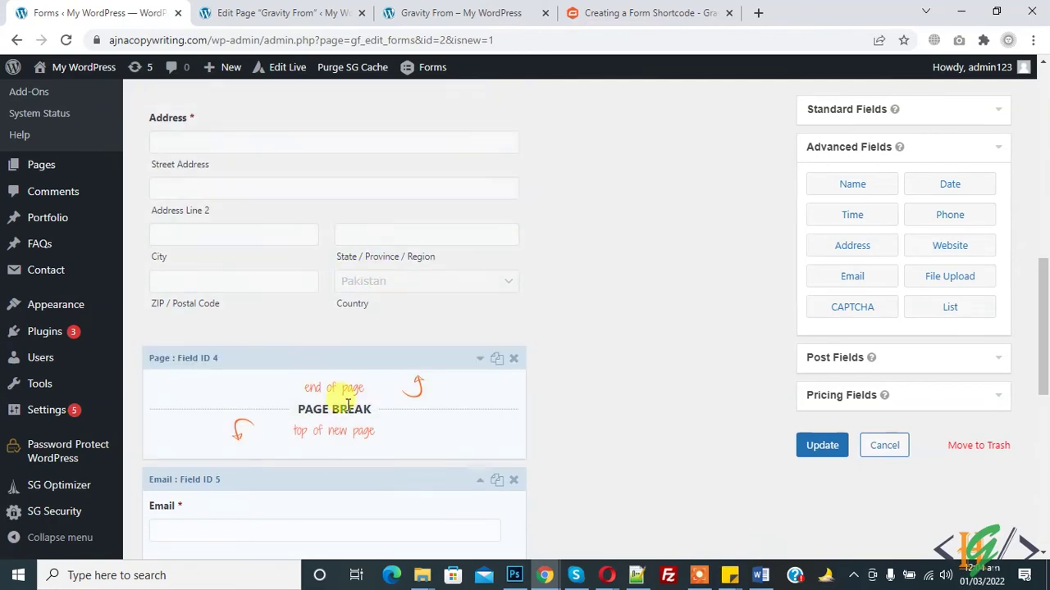
scroll(956, 347, "down", 4)
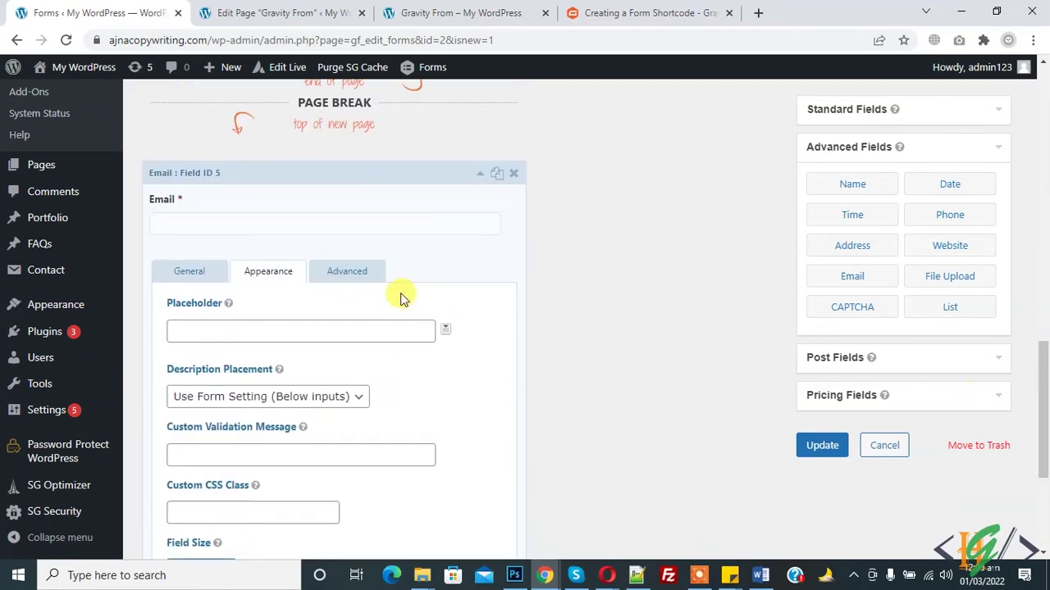
scroll(1043, 369, "down", 3)
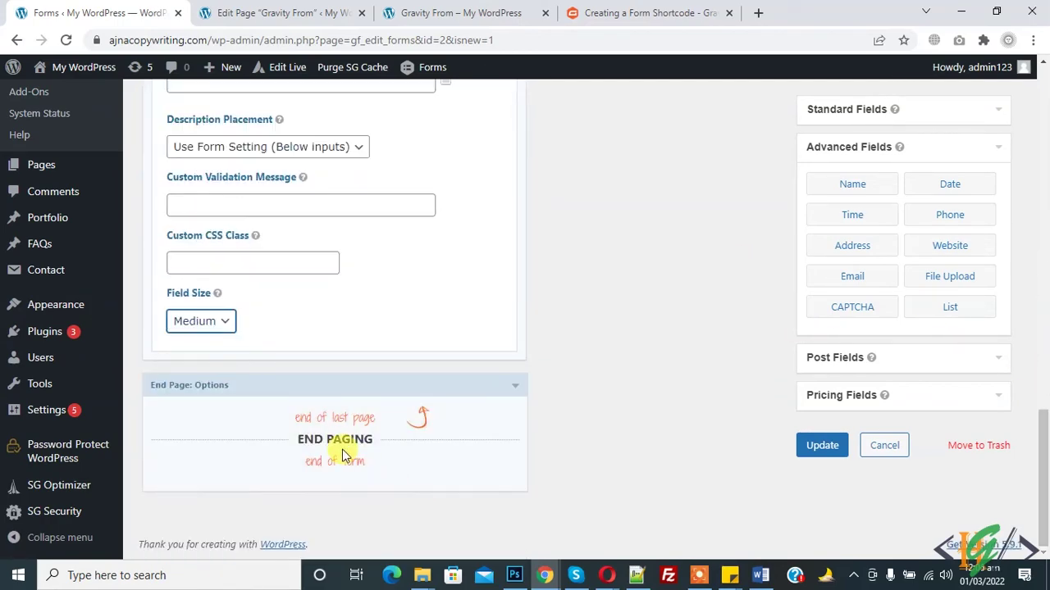
left_click(845, 448)
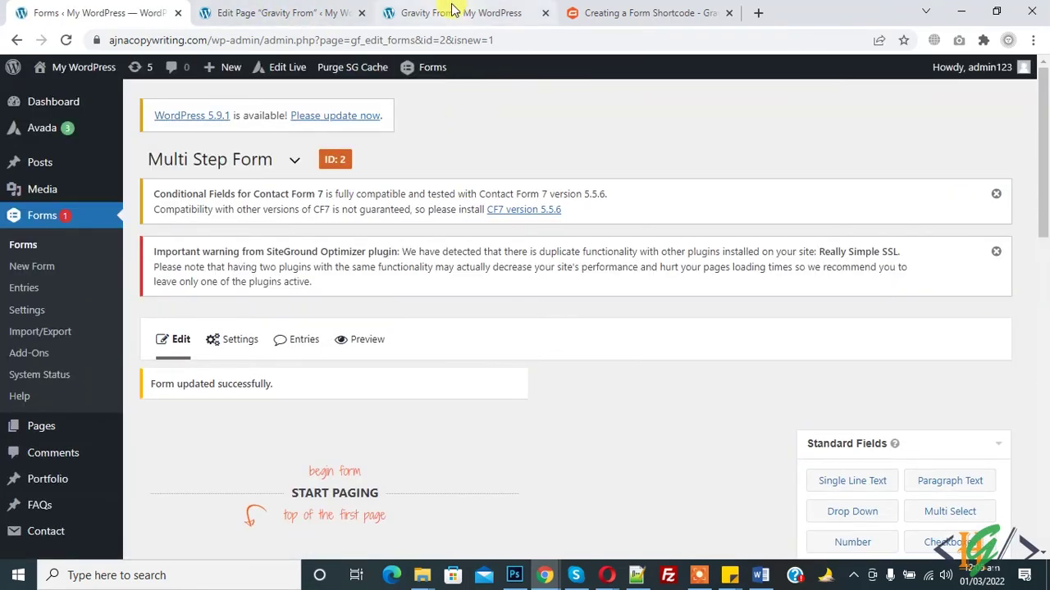
left_click(450, 11)
Step: Reload the live page and scroll to the form showing Step 1 of 3
key("F5")
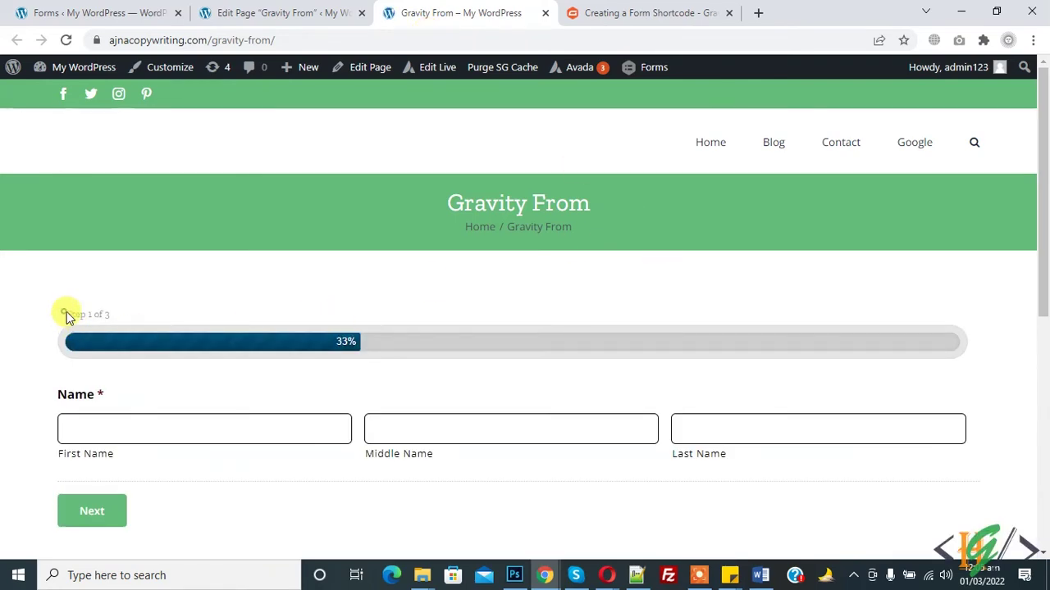
left_click_drag(66, 314, 113, 314)
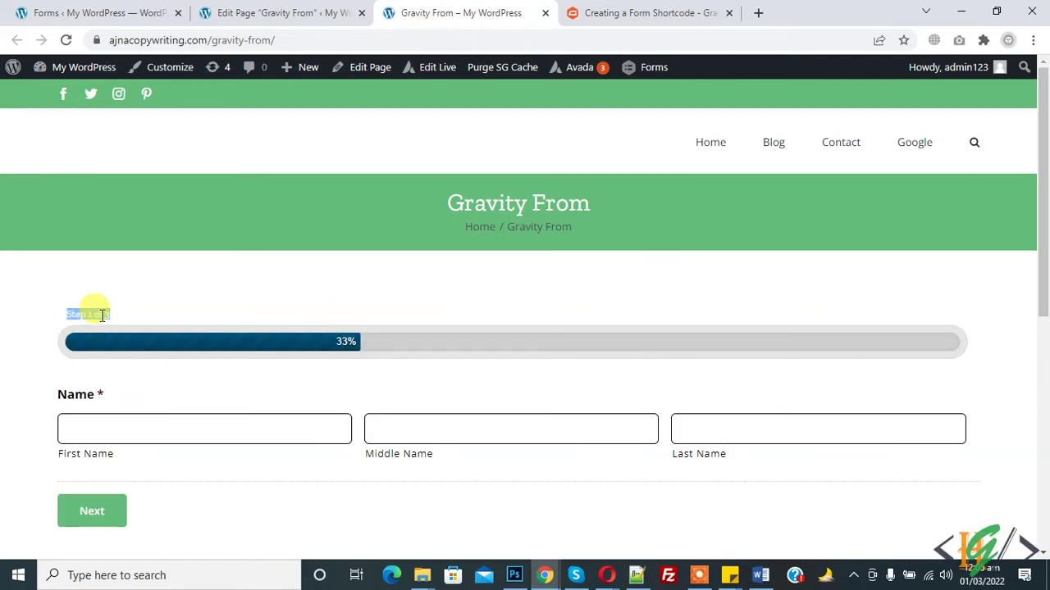
scroll(112, 319, "down", 2)
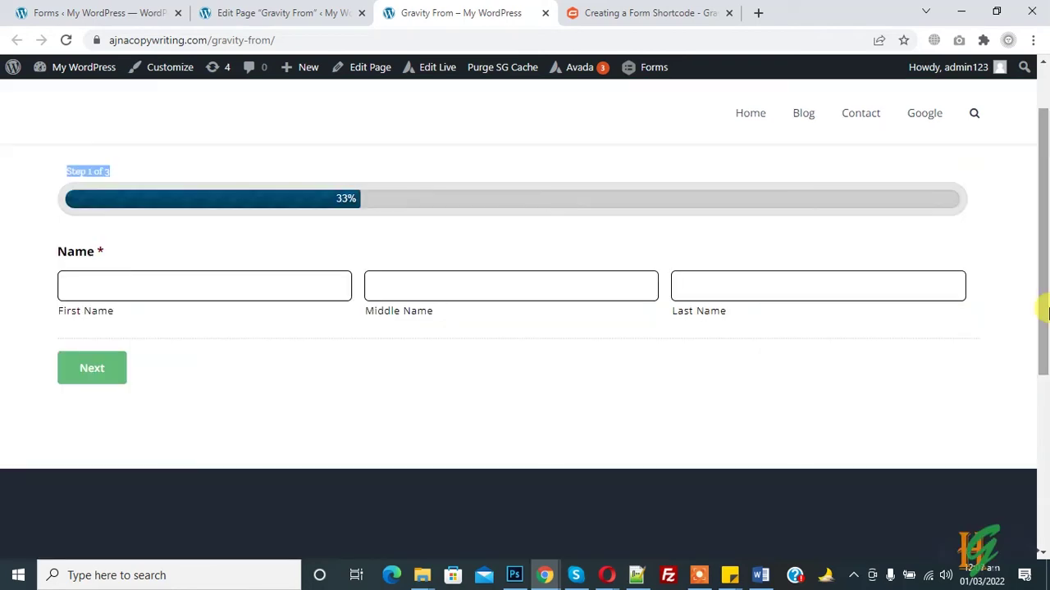
Step: Fill in the Name step with a first, middle and last name
left_click(170, 293)
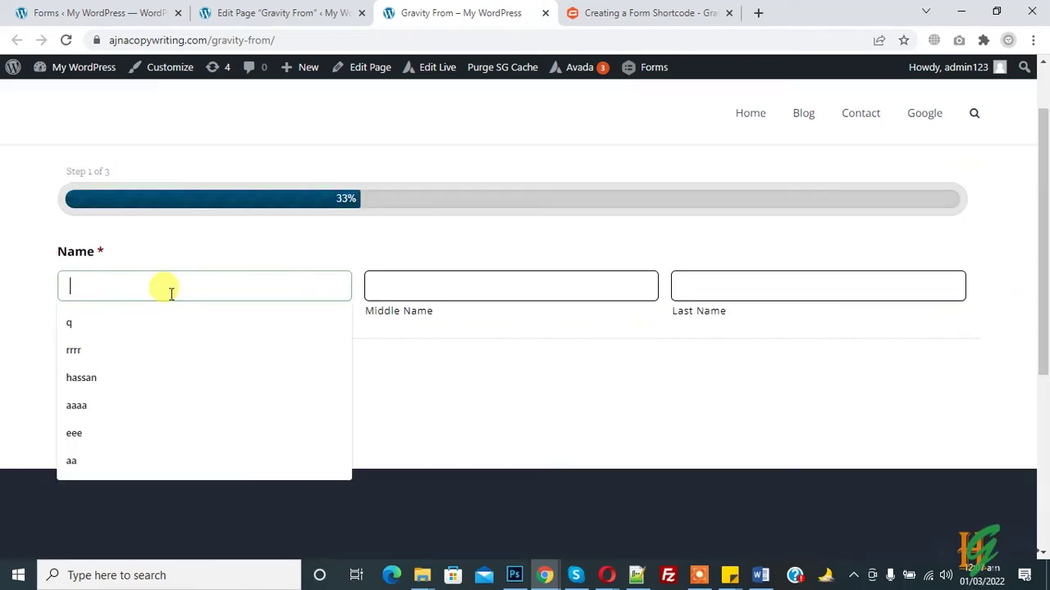
left_click(138, 380)
left_click(477, 284)
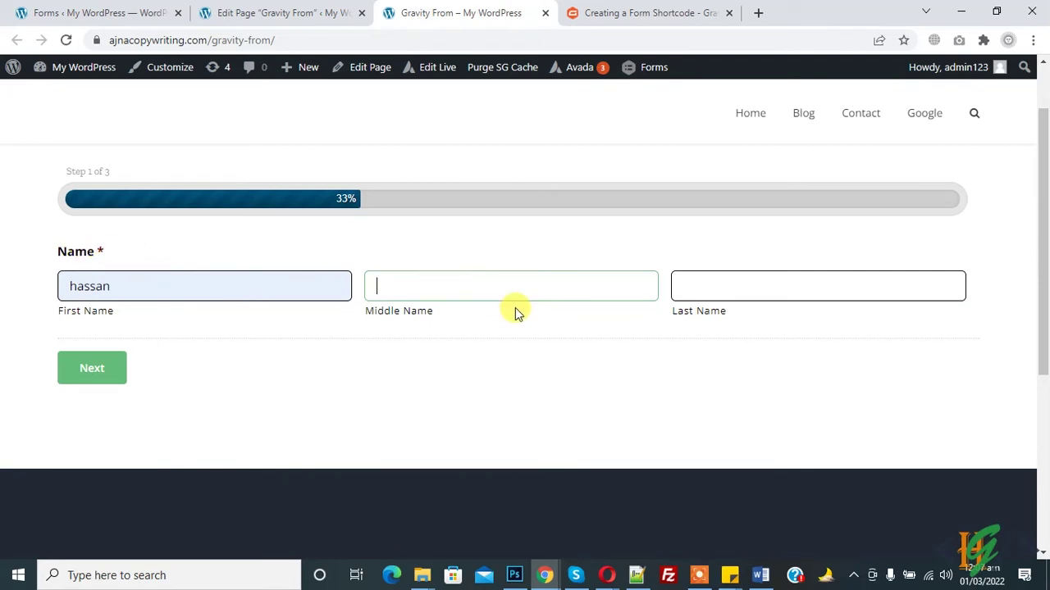
type("ali")
key("Tab")
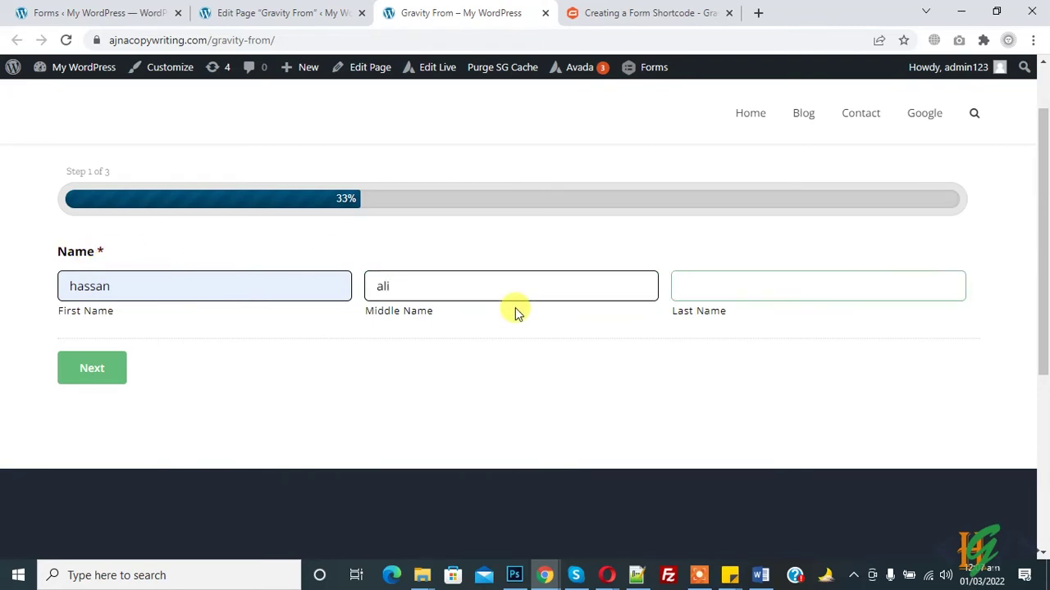
type("gil")
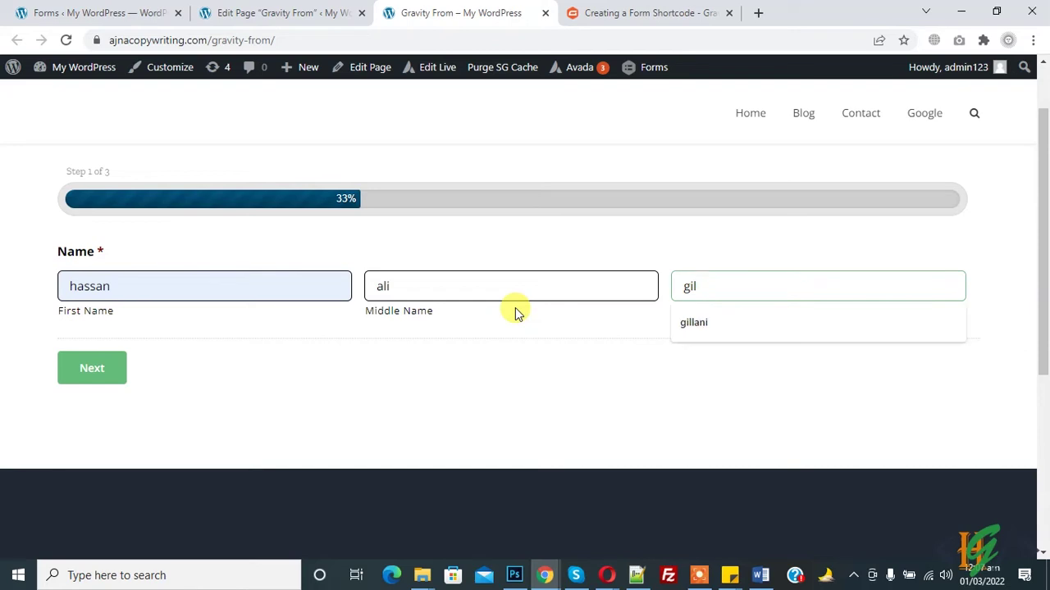
type("ani")
Step: Advance to Step 2 of 3 and check the address fields: Pakistan, punjab, ZIP 34000
left_click(81, 371)
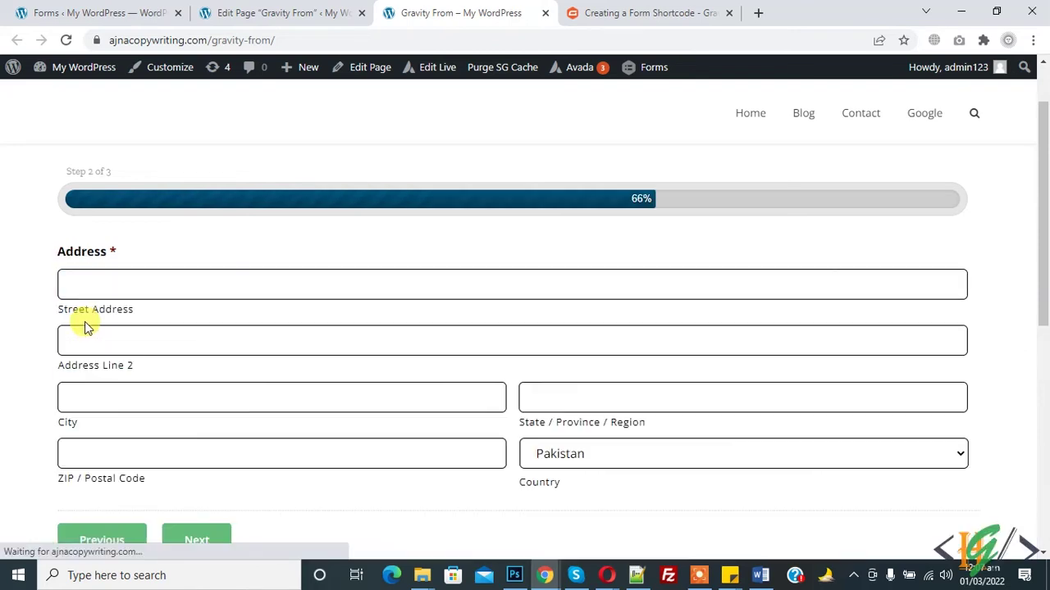
scroll(570, 292, "down", 1)
left_click_drag(1042, 328, 1048, 275)
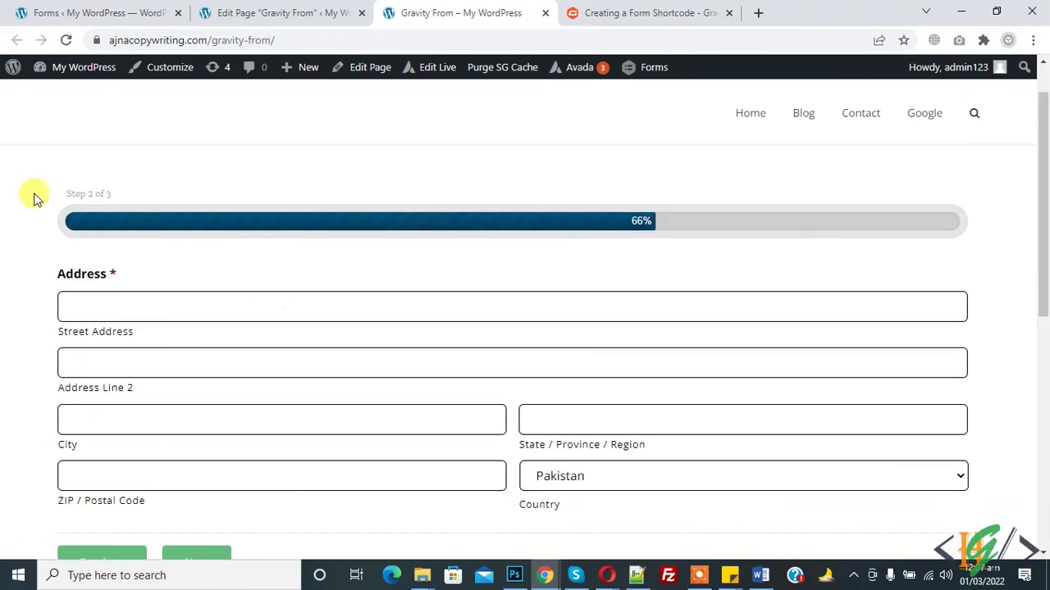
left_click_drag(64, 192, 93, 192)
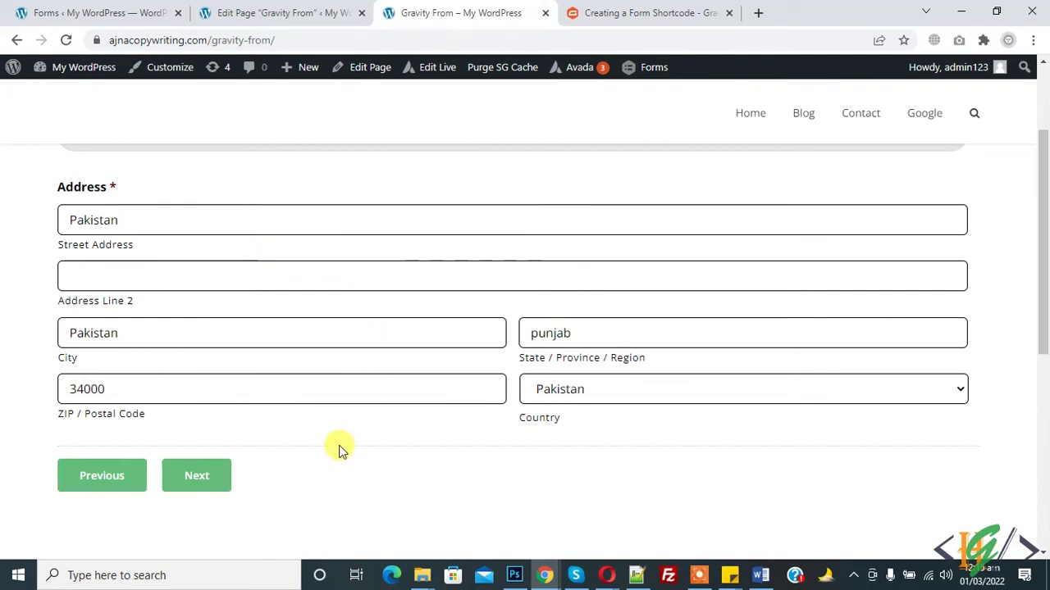
Step: Advance to the third step and enter an email address in the Email field
left_click(215, 483)
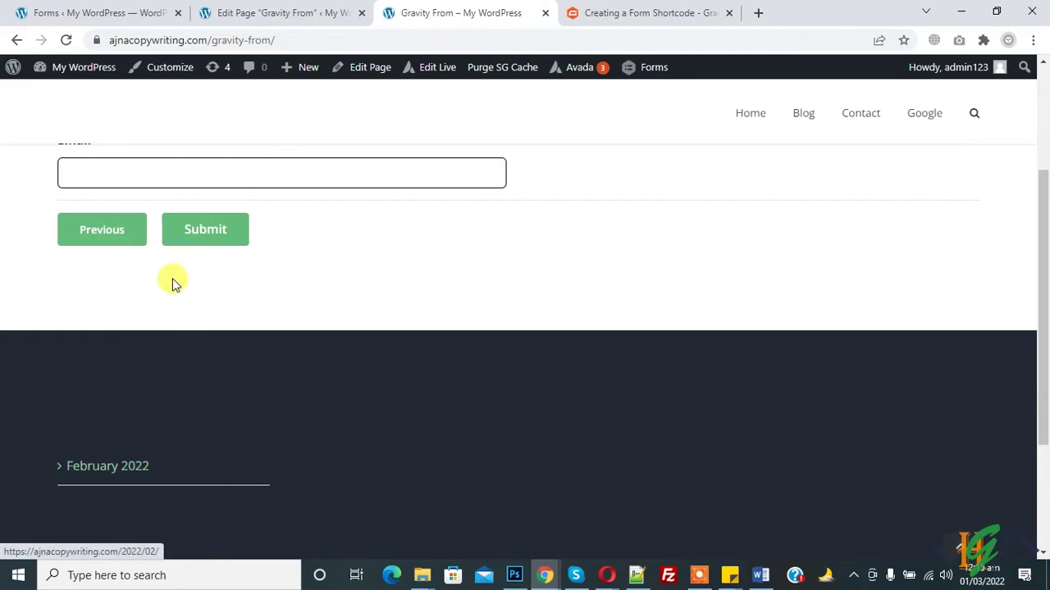
left_click(164, 172)
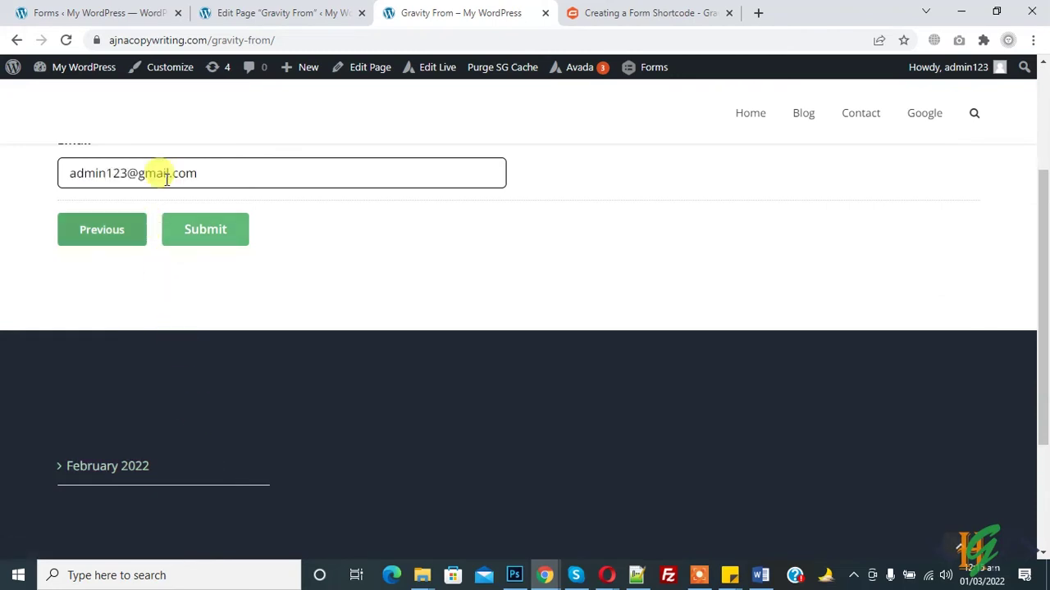
scroll(1046, 238, "up", 2)
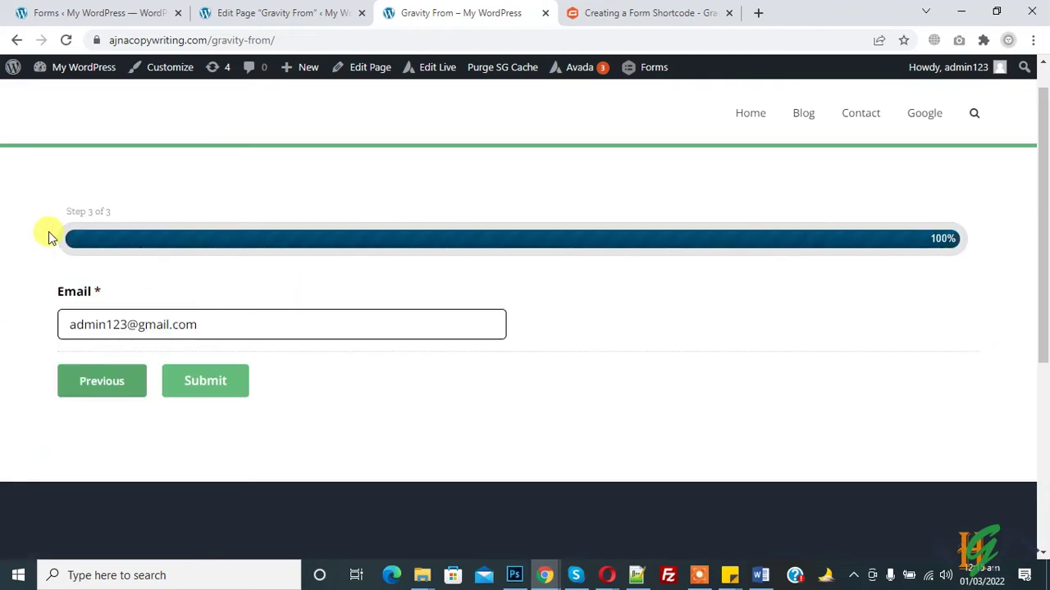
left_click_drag(65, 209, 104, 210)
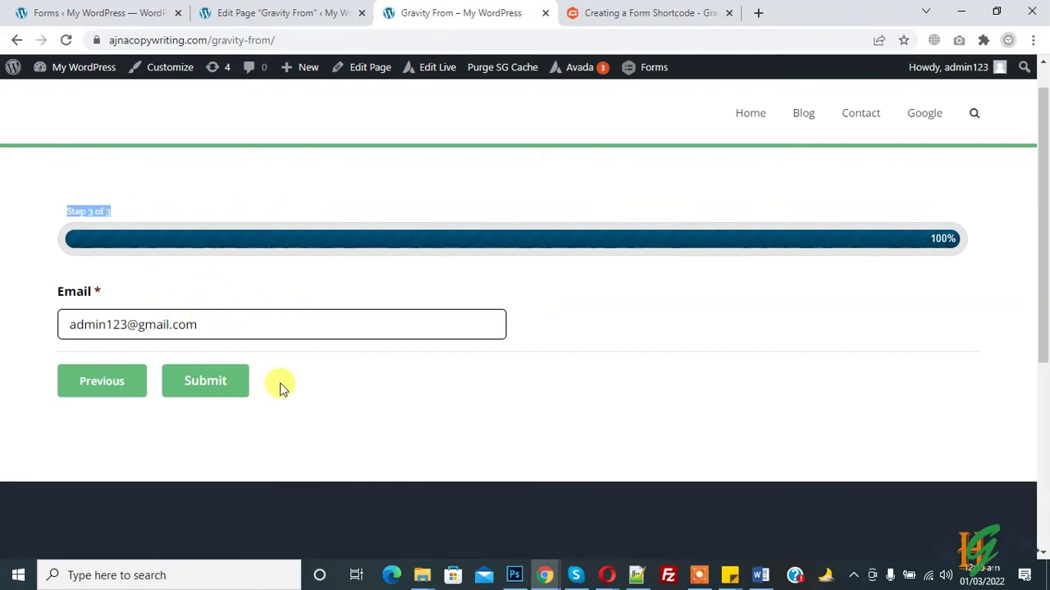
Step: Submit the form and scroll up to the thank-you confirmation message
left_click(214, 391)
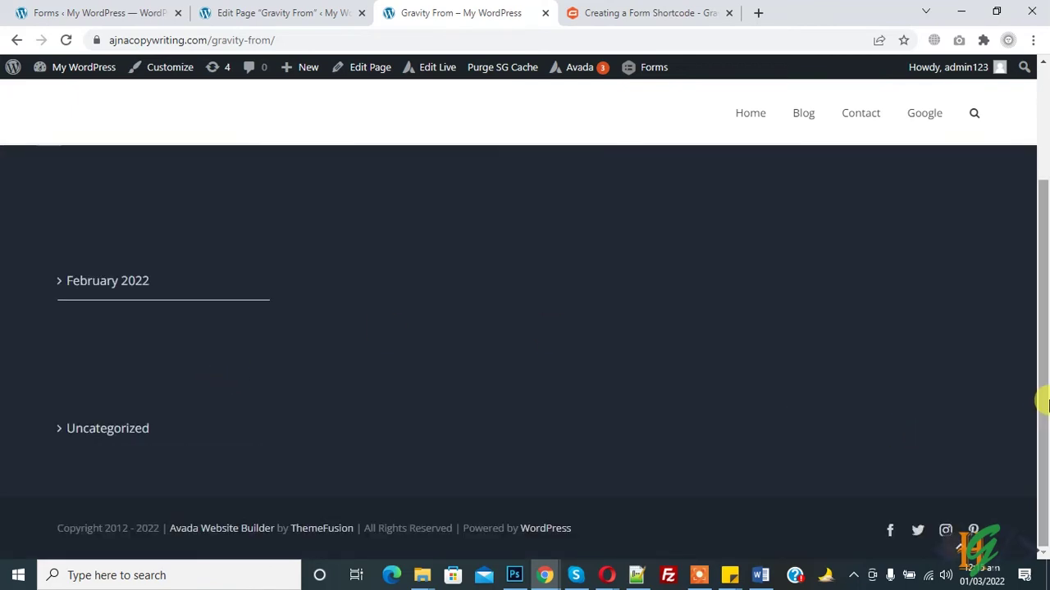
left_click_drag(1043, 399, 1043, 296)
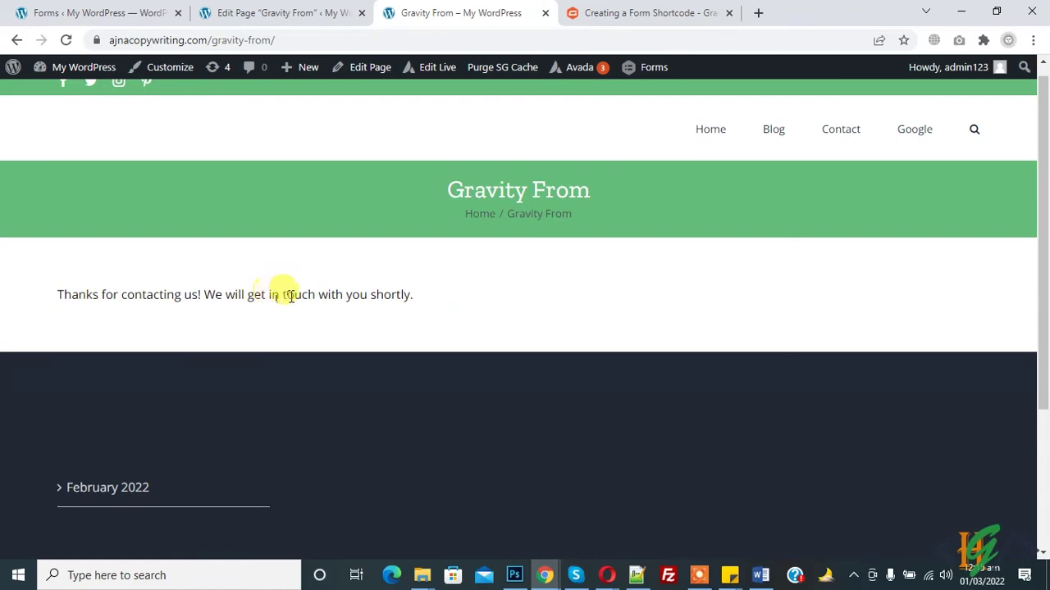
left_click(293, 6)
Step: Return to the Multi Step Form editor and open its Form Settings
left_click(102, 7)
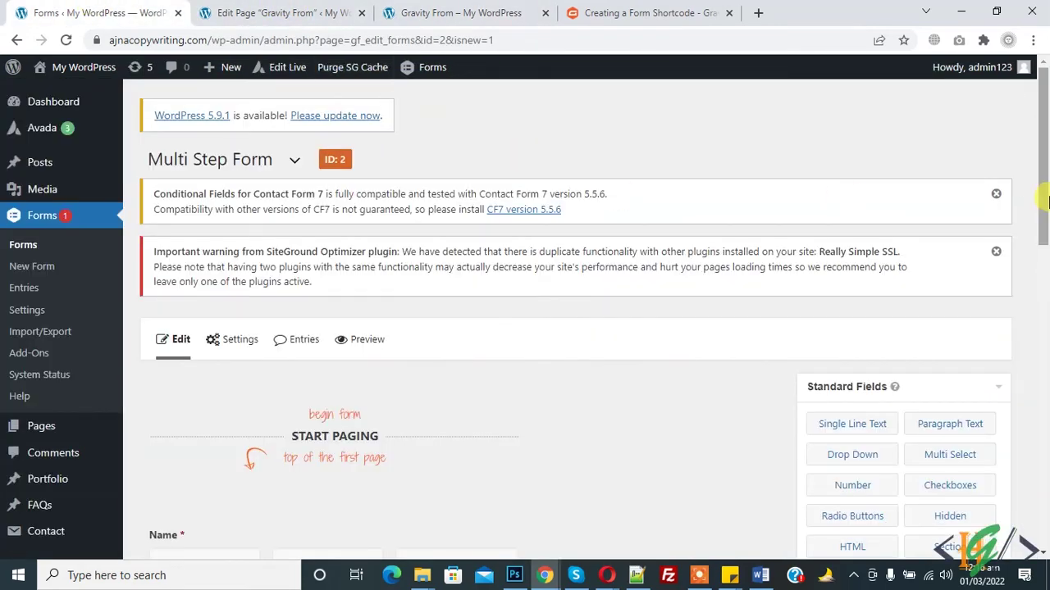
left_click_drag(1046, 201, 1038, 293)
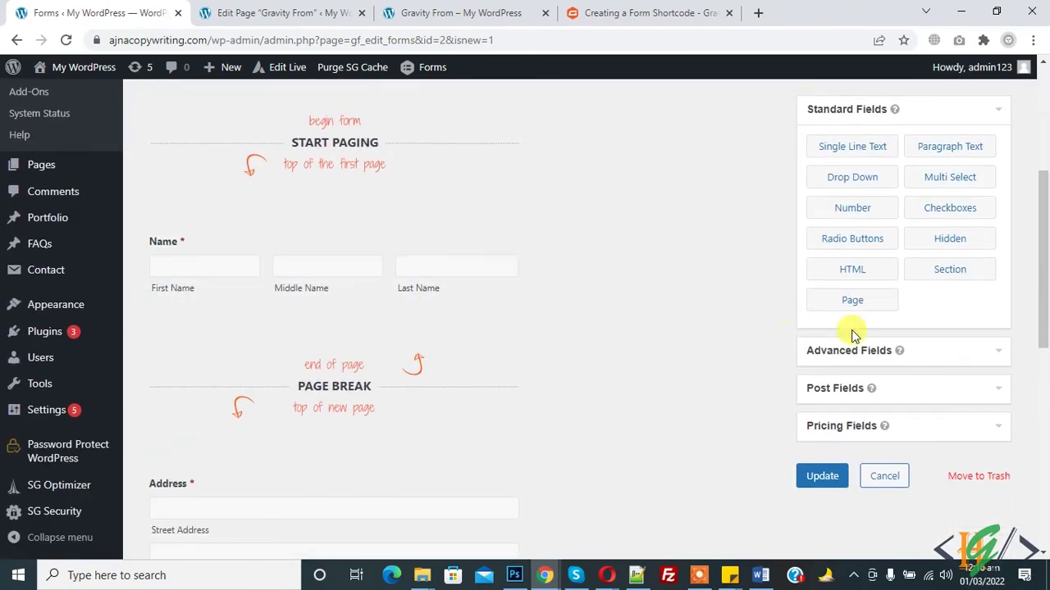
scroll(452, 304, "down", 4)
scroll(828, 390, "down", 4)
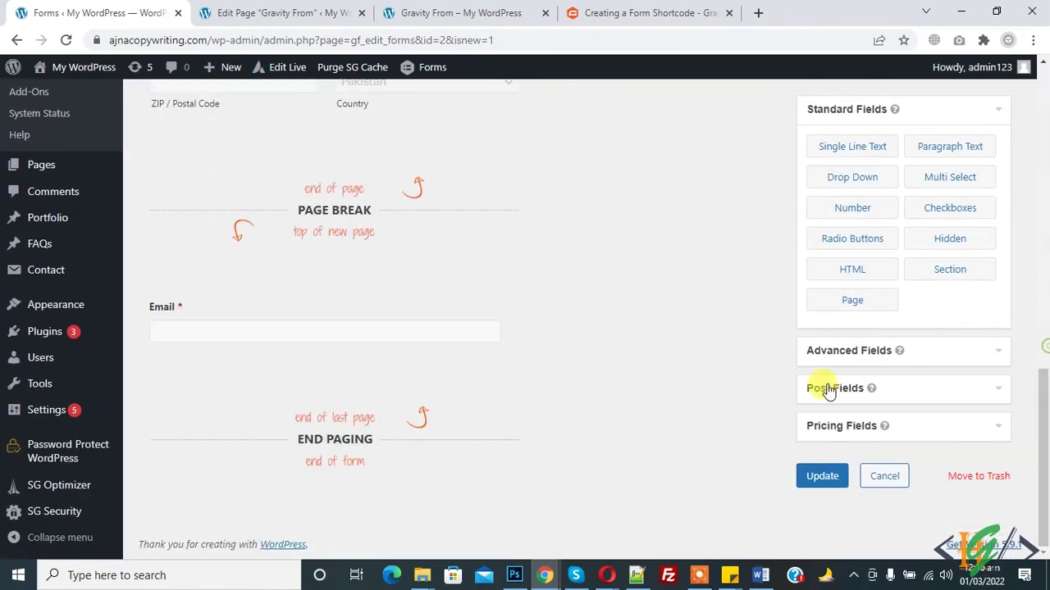
scroll(1041, 367, "up", 1)
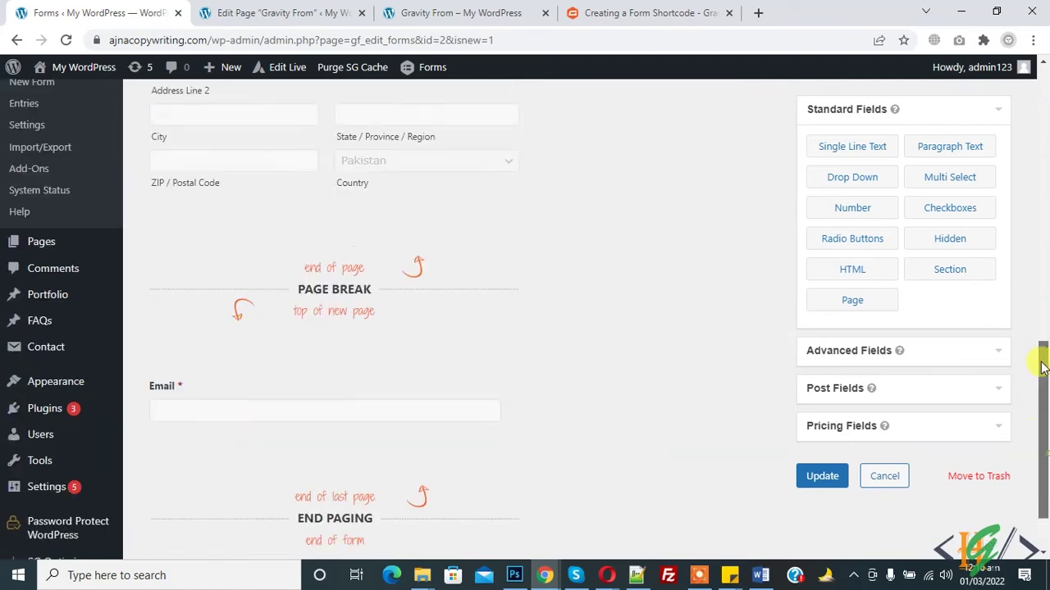
scroll(1042, 368, "up", 10)
mouse_move(230, 237)
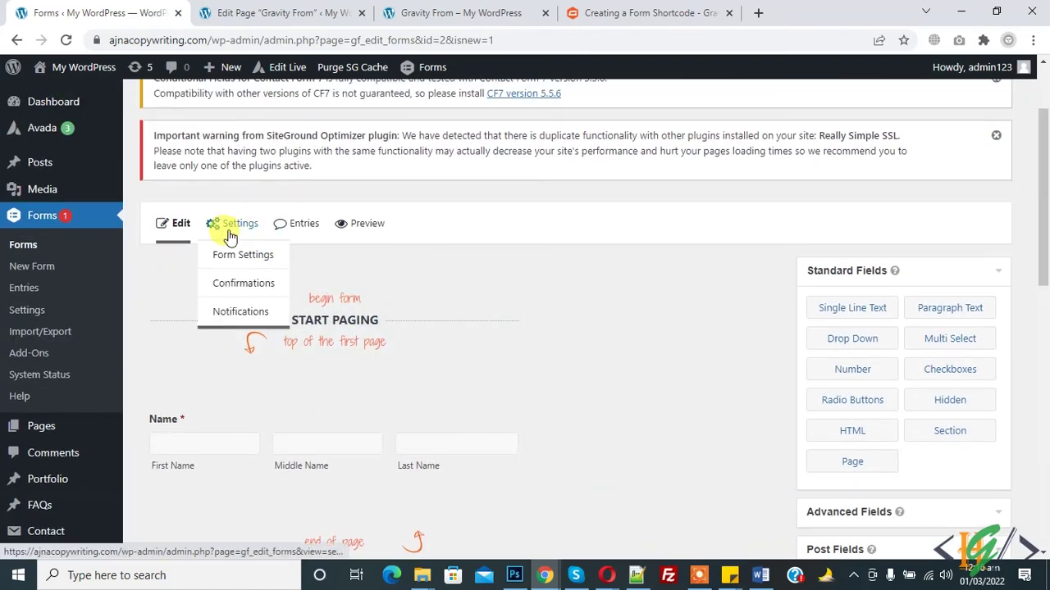
left_click(234, 256)
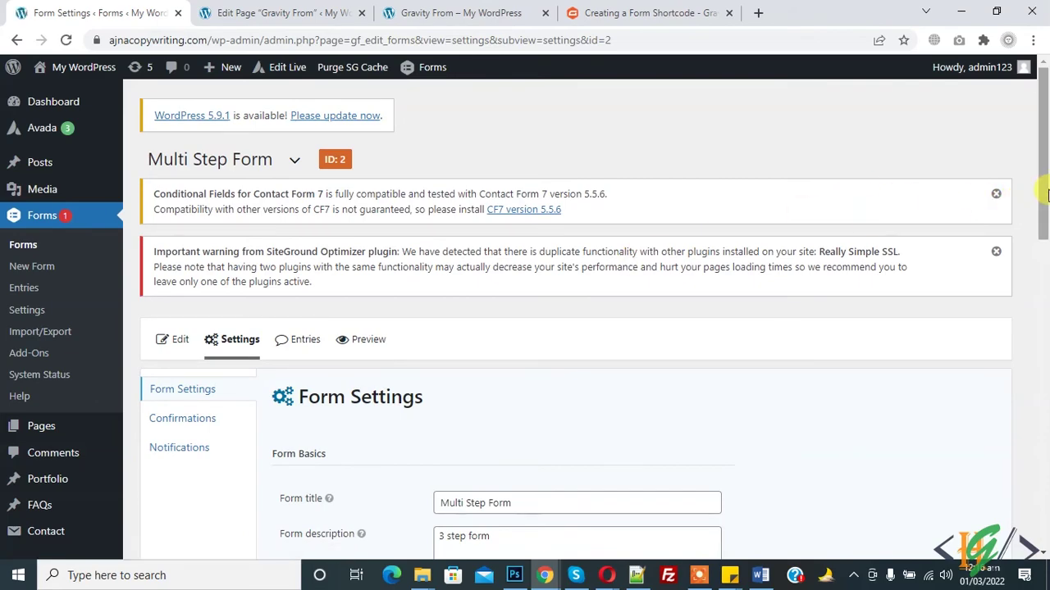
Step: Check the form's Confirmations, then open the Admin Notification from the Notifications list
scroll(902, 214, "down", 2)
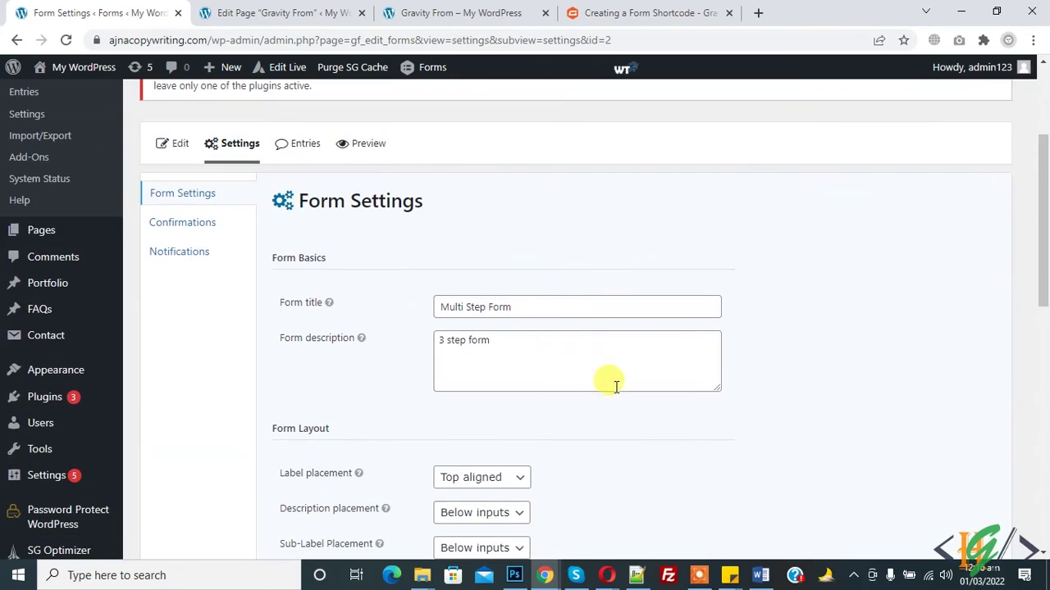
left_click_drag(1044, 302, 1042, 434)
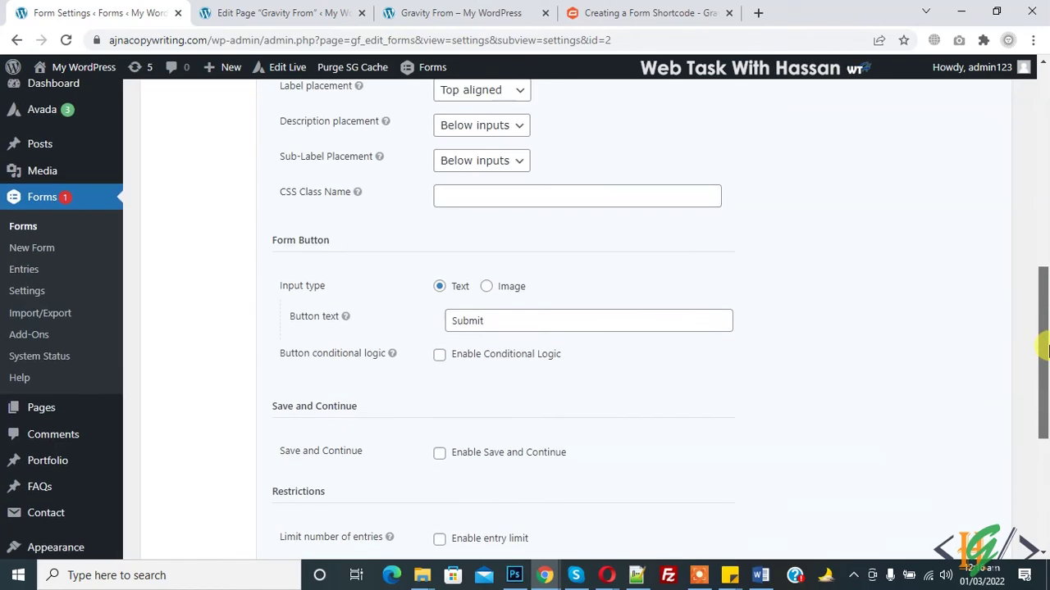
left_click_drag(1044, 336, 1042, 90)
left_click(177, 360)
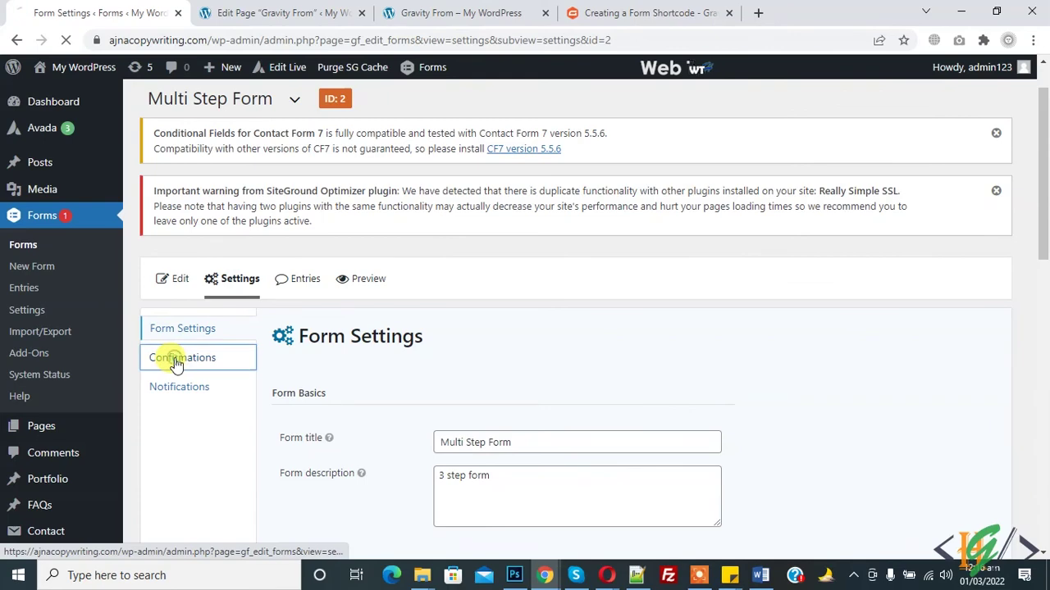
scroll(656, 295, "down", 2)
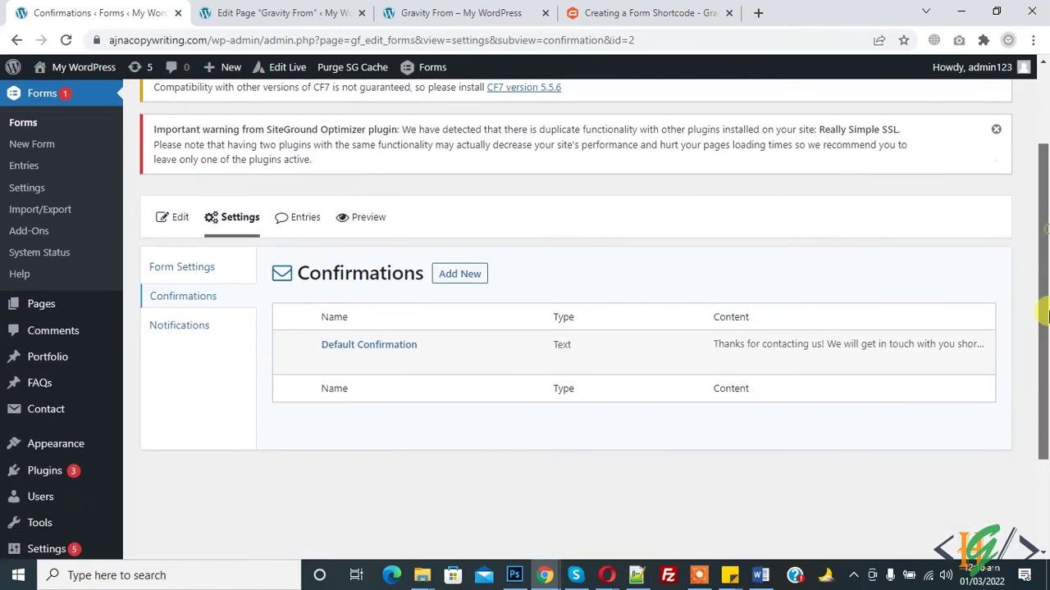
left_click(180, 313)
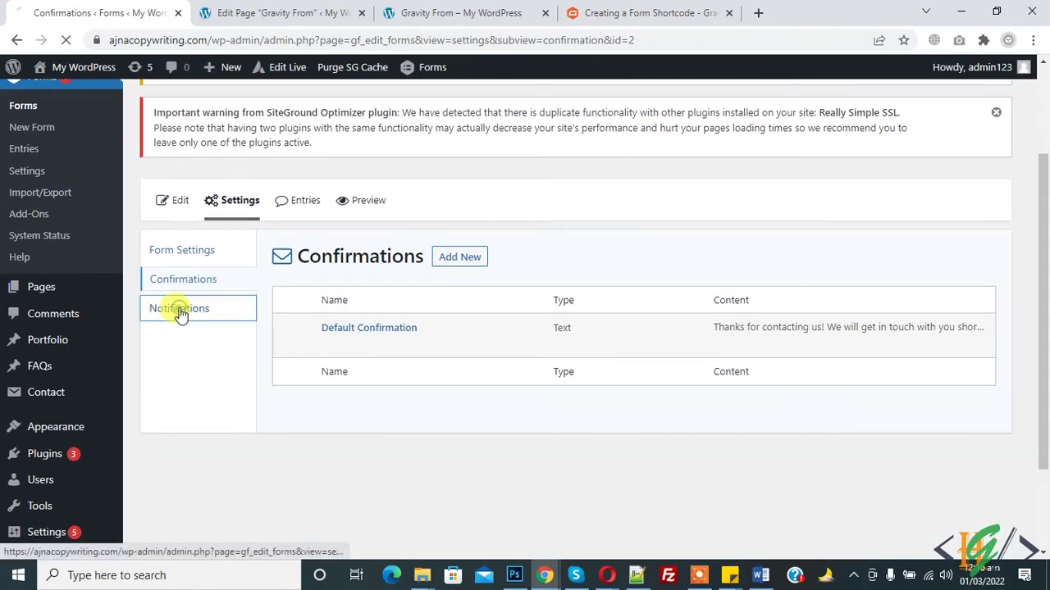
scroll(761, 281, "down", 2)
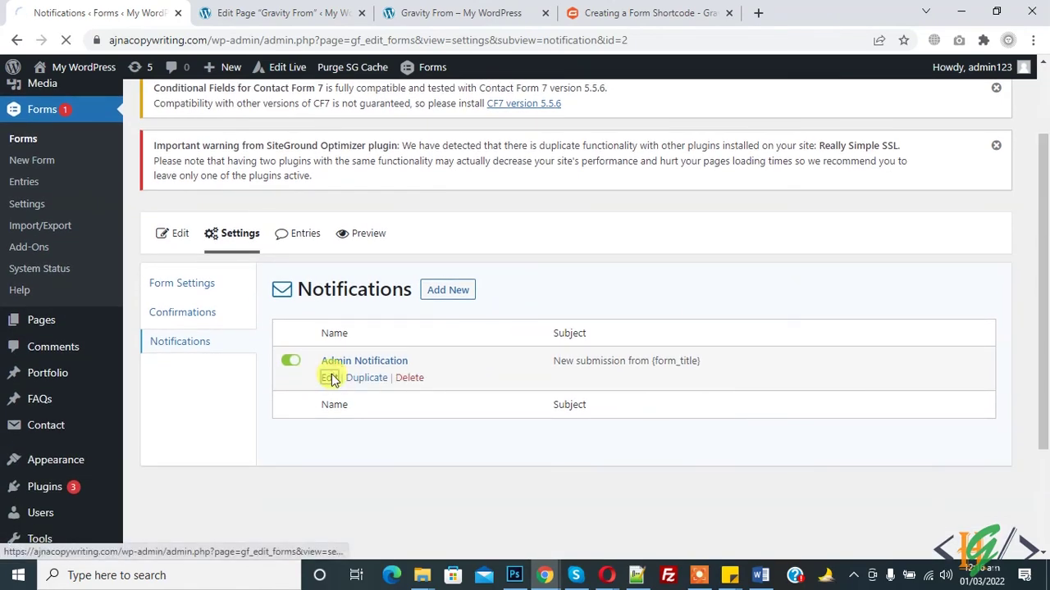
left_click(330, 378)
Step: Replace the {admin_email} recipient with the admin's Gmail address, leaving the sender unchanged
scroll(787, 293, "down", 3)
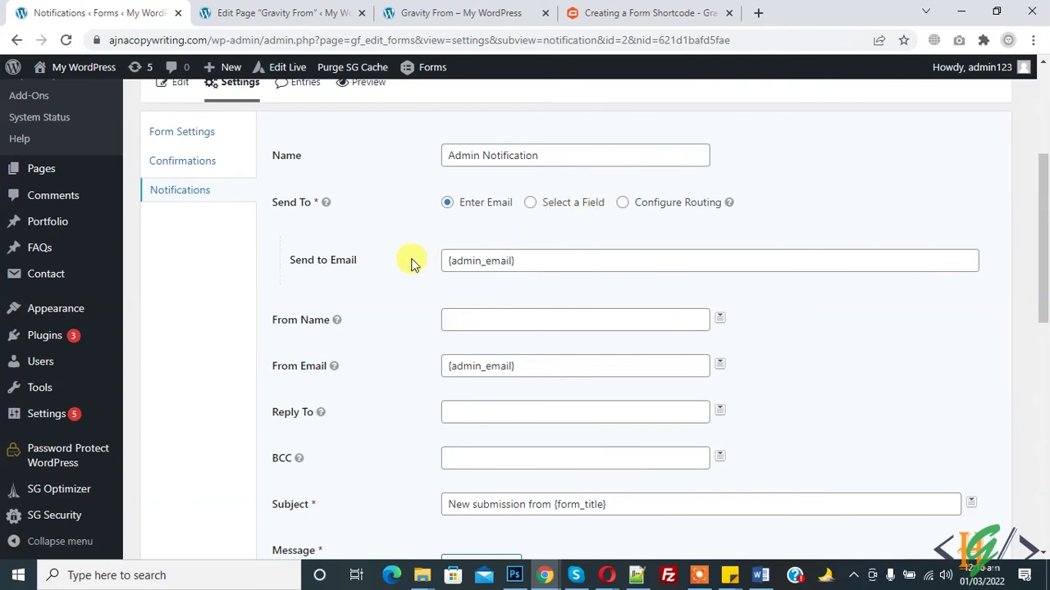
left_click_drag(515, 260, 433, 261)
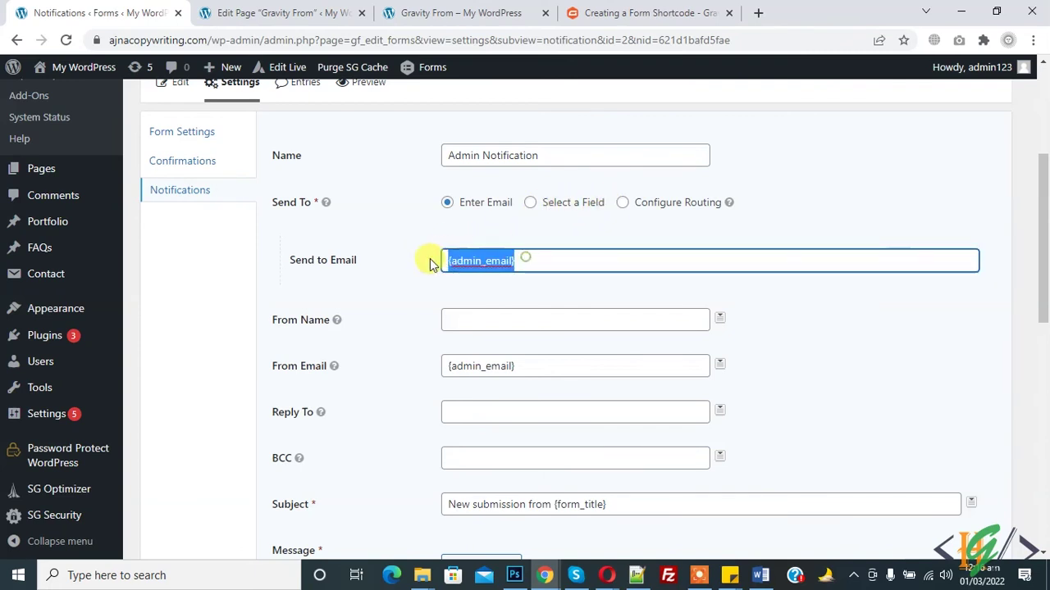
type("adm")
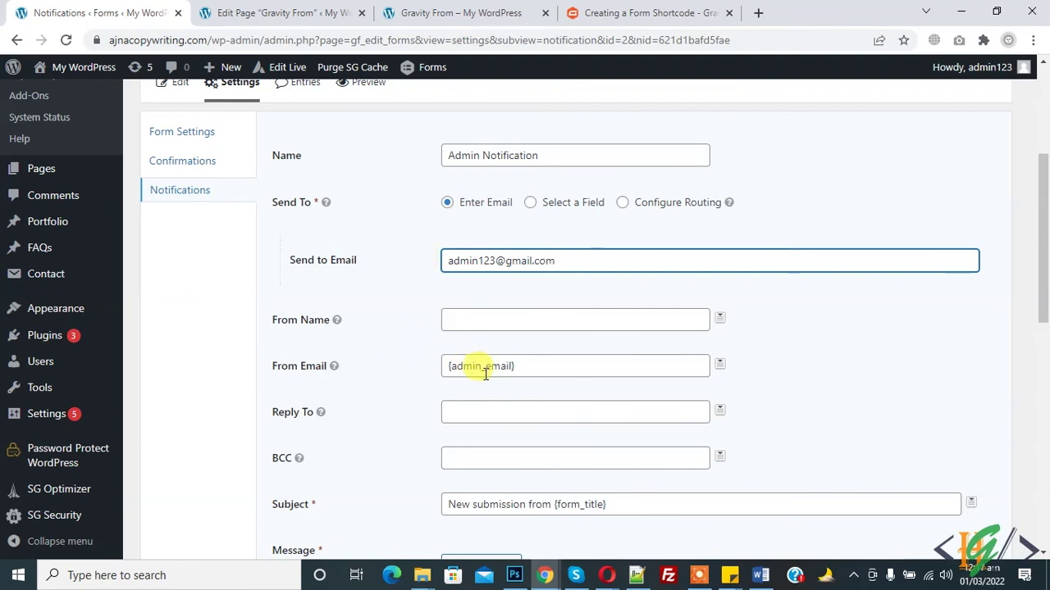
left_click_drag(523, 369, 413, 379)
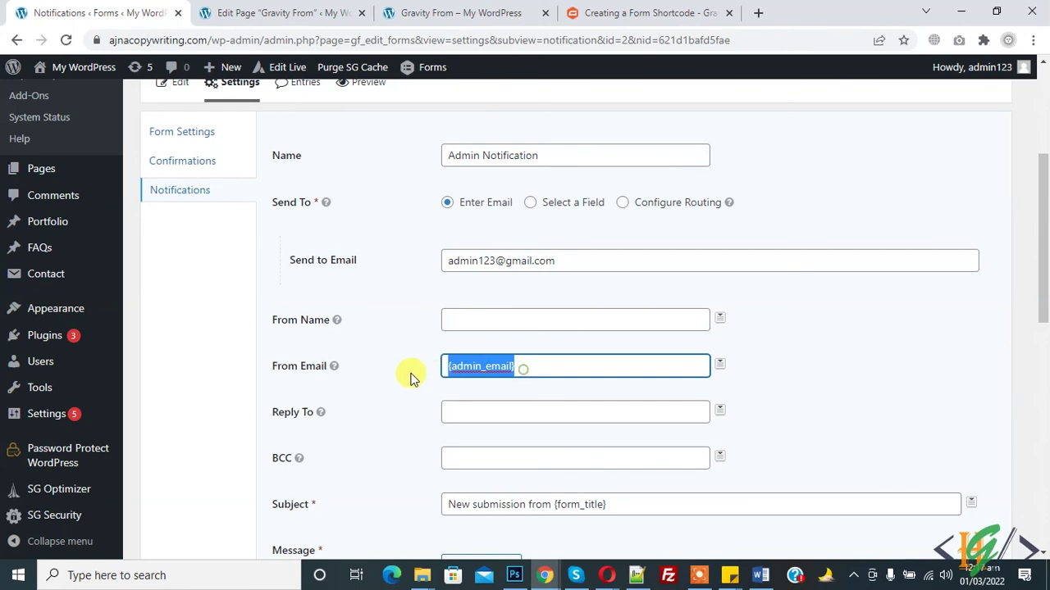
left_click(407, 366)
scroll(406, 365, "down", 4)
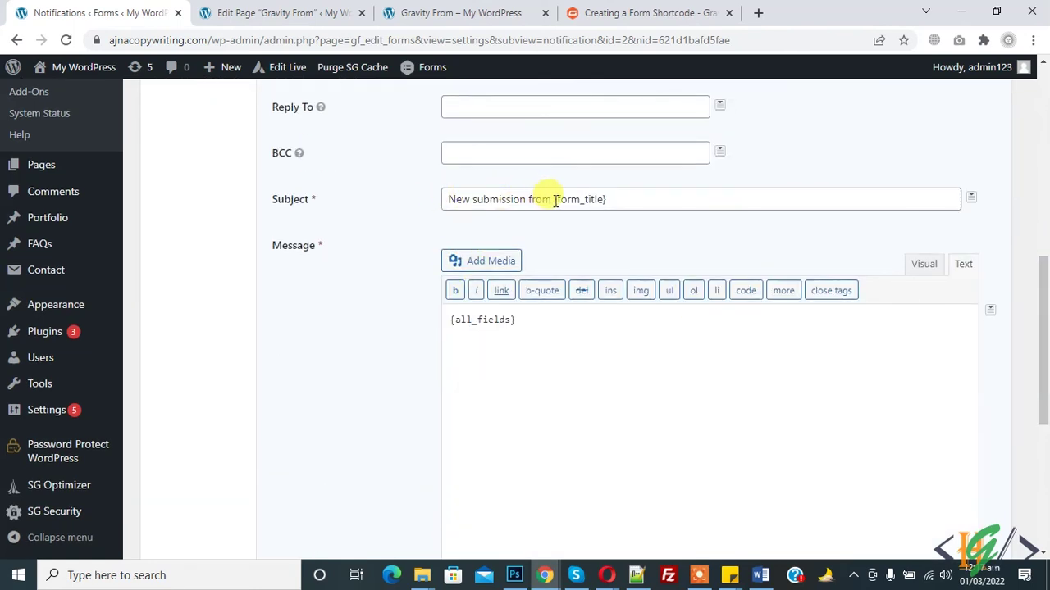
scroll(422, 336, "up", 1)
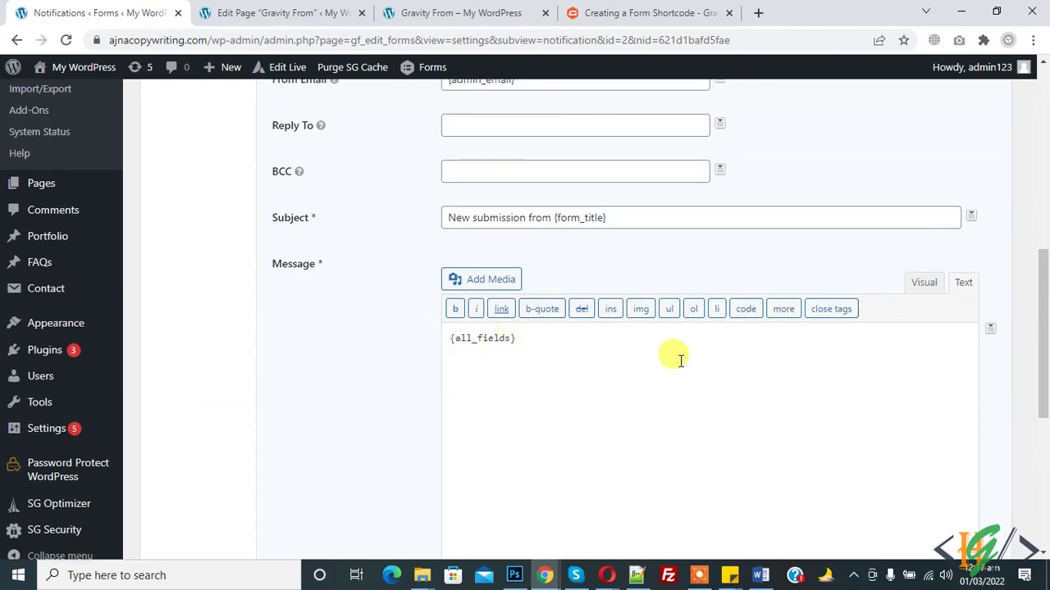
left_click_drag(1045, 343, 1047, 199)
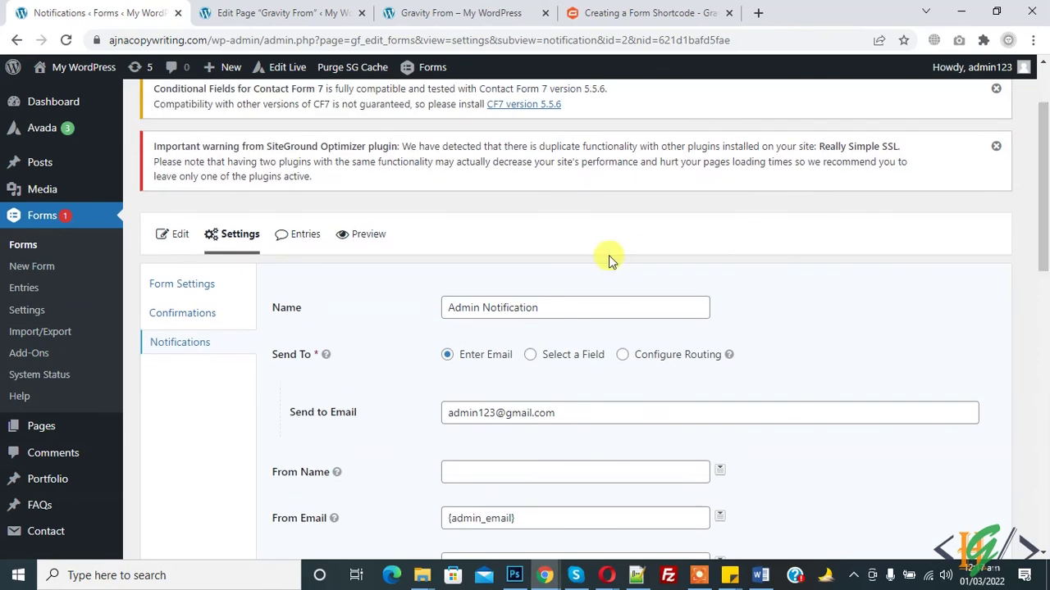
left_click(515, 6)
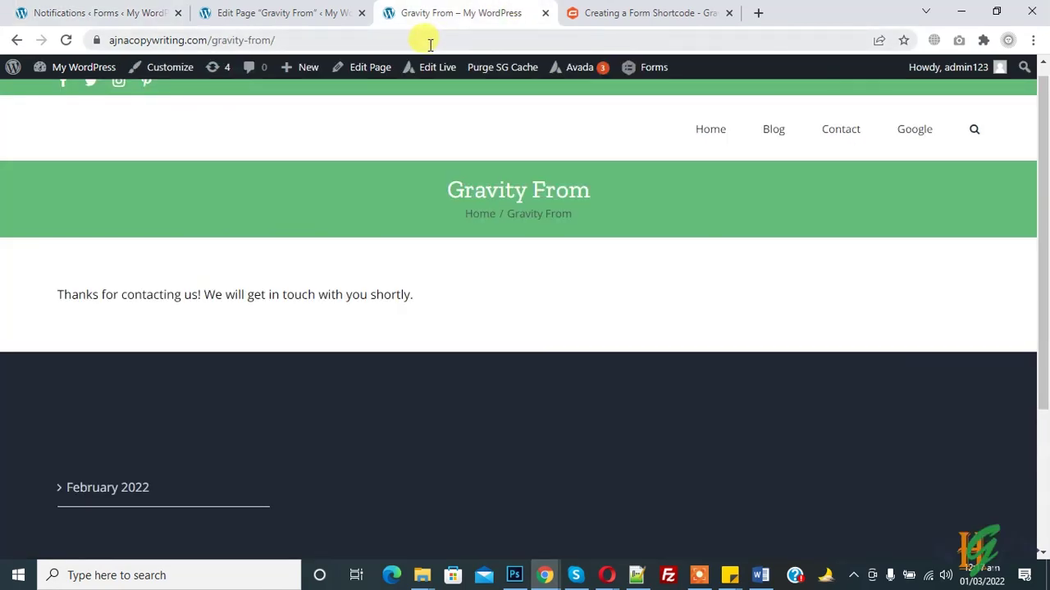
Step: Reload the Gravity From page and scroll to the empty Step 1 of 3 form
key("F5")
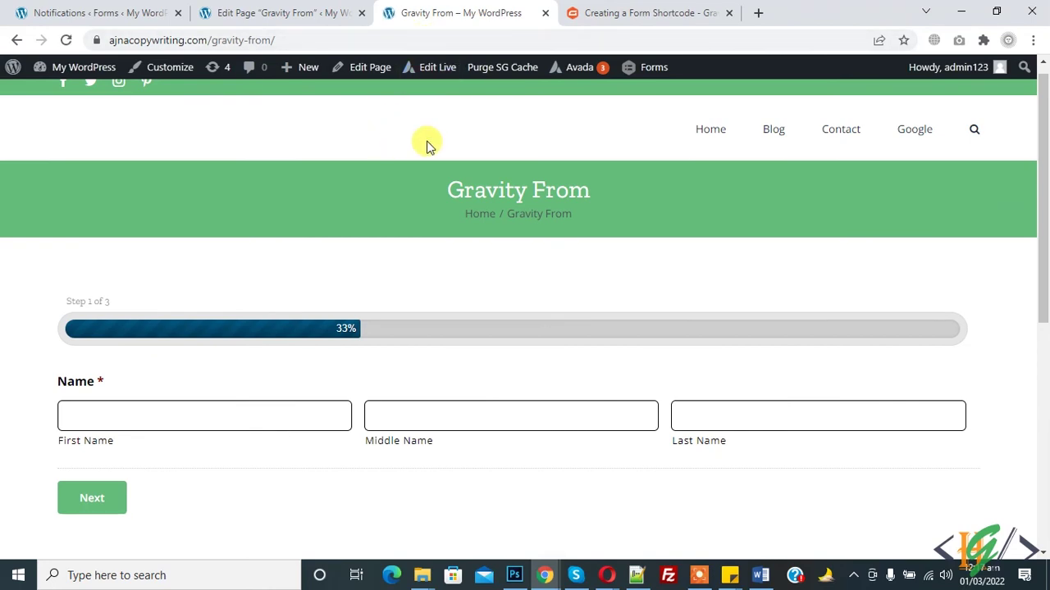
scroll(1040, 234, "down", 1)
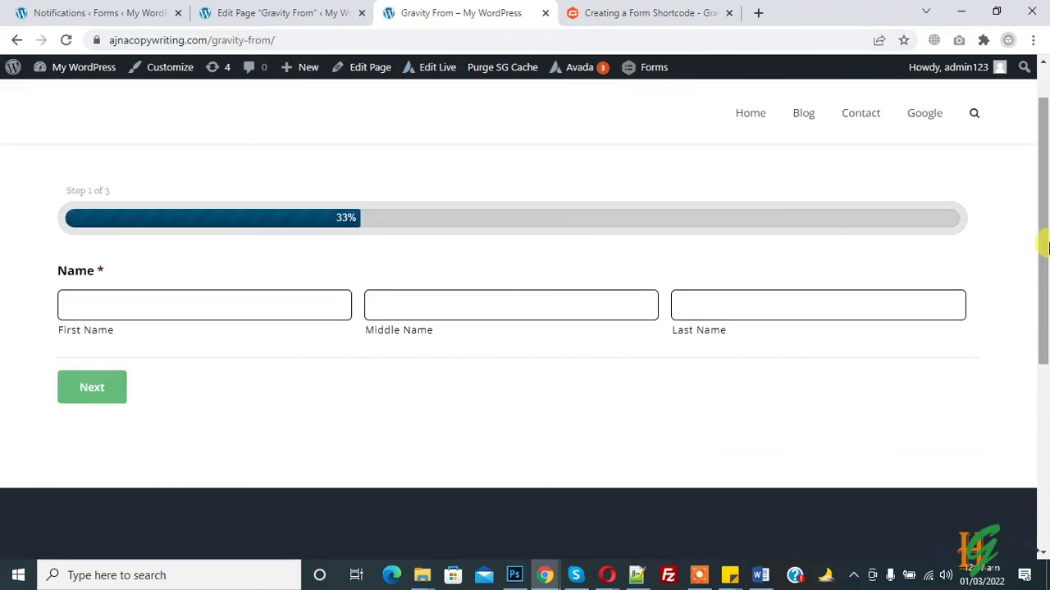